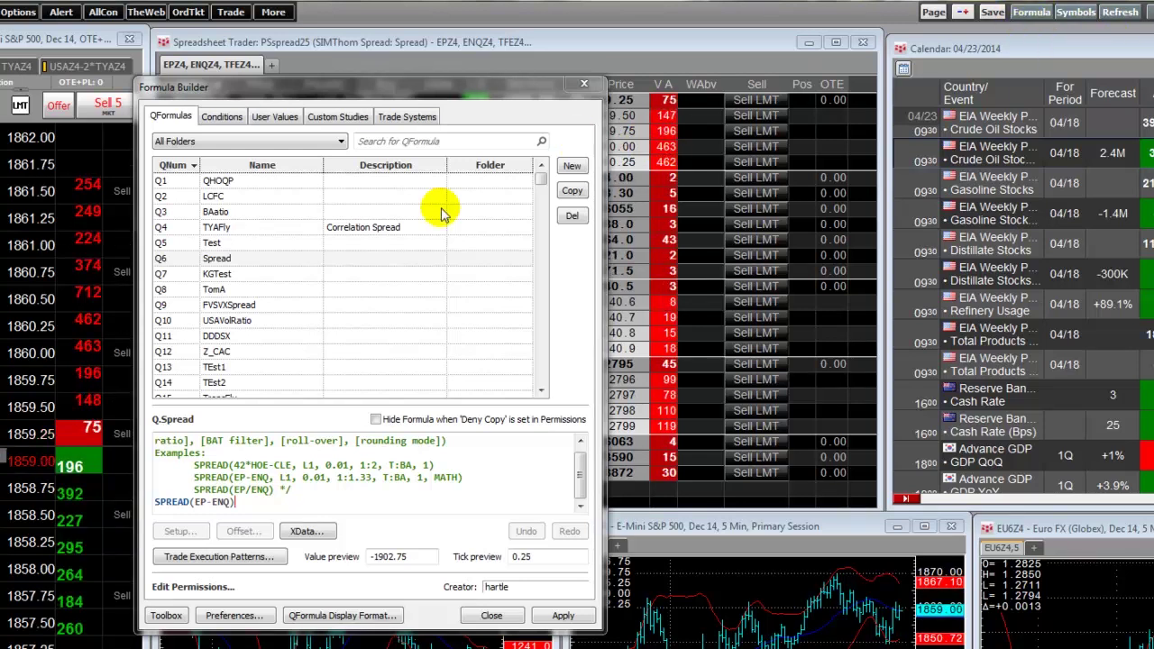
Step: Open the Formula Toolbox beside the Formula Builder showing the Q.Spread formula SPREAD(EP-ENQ)
click(166, 615)
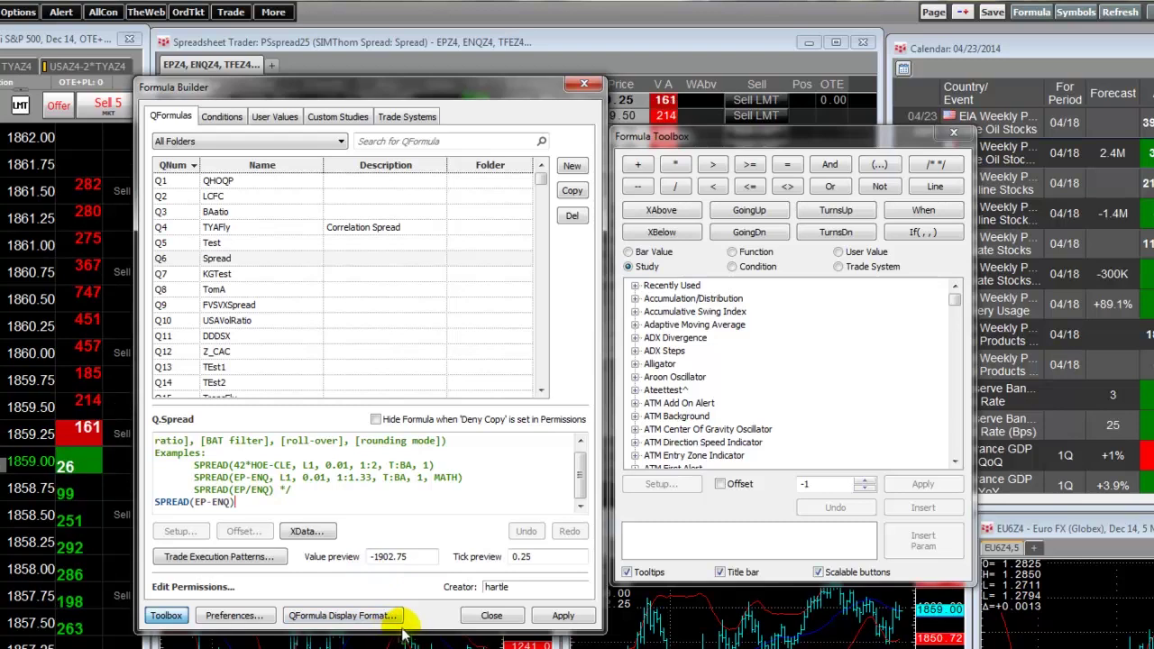
Step: Make the formula editing area taller and shift the Toolbox and Formula Builder windows leftward
mouse_move(403, 626)
mouse_down()
mouse_move(403, 648)
mouse_move(402, 636)
mouse_up()
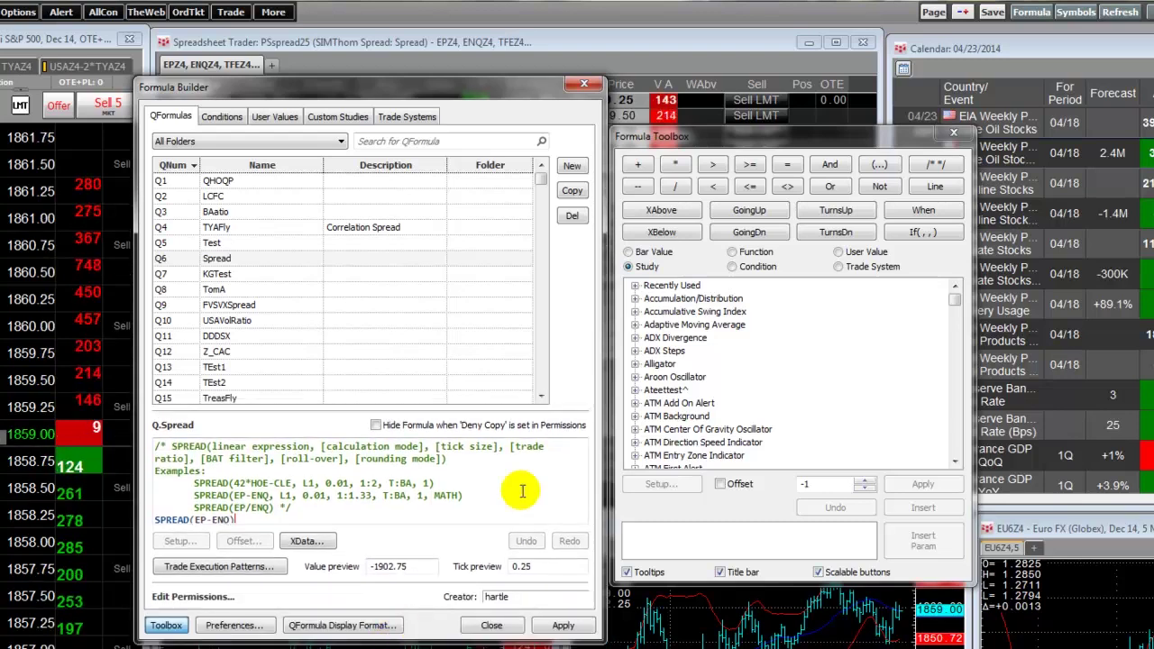
mouse_move(737, 137)
mouse_down()
mouse_move(844, 129)
mouse_move(747, 118)
mouse_move(741, 134)
mouse_up()
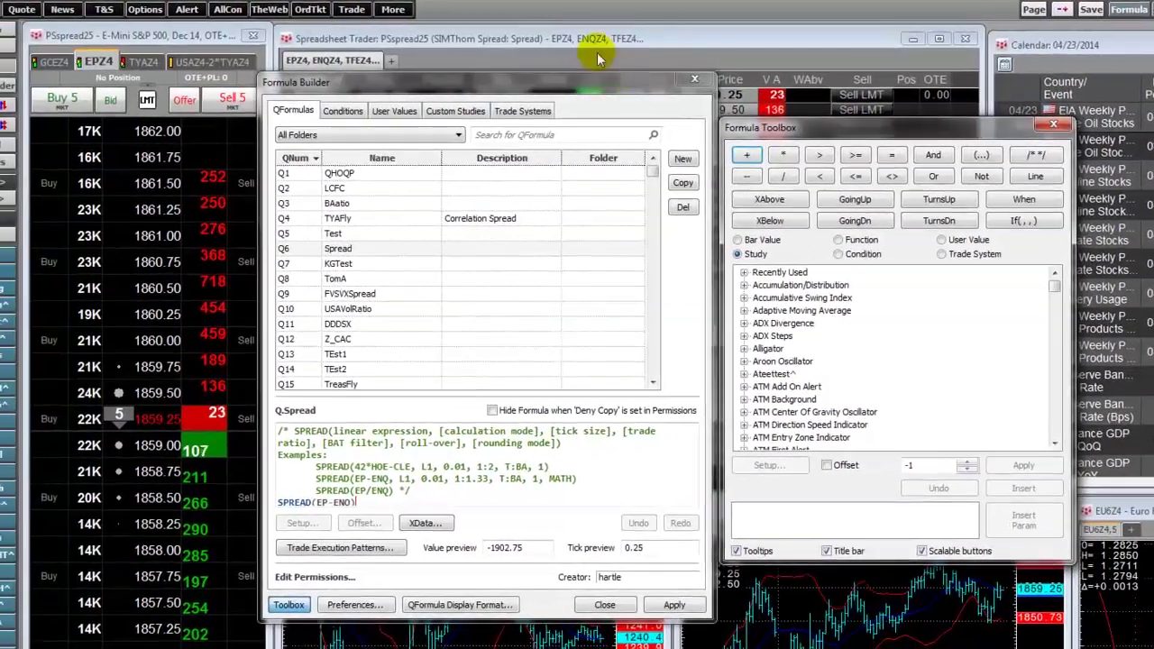
drag(581, 78, 553, 78)
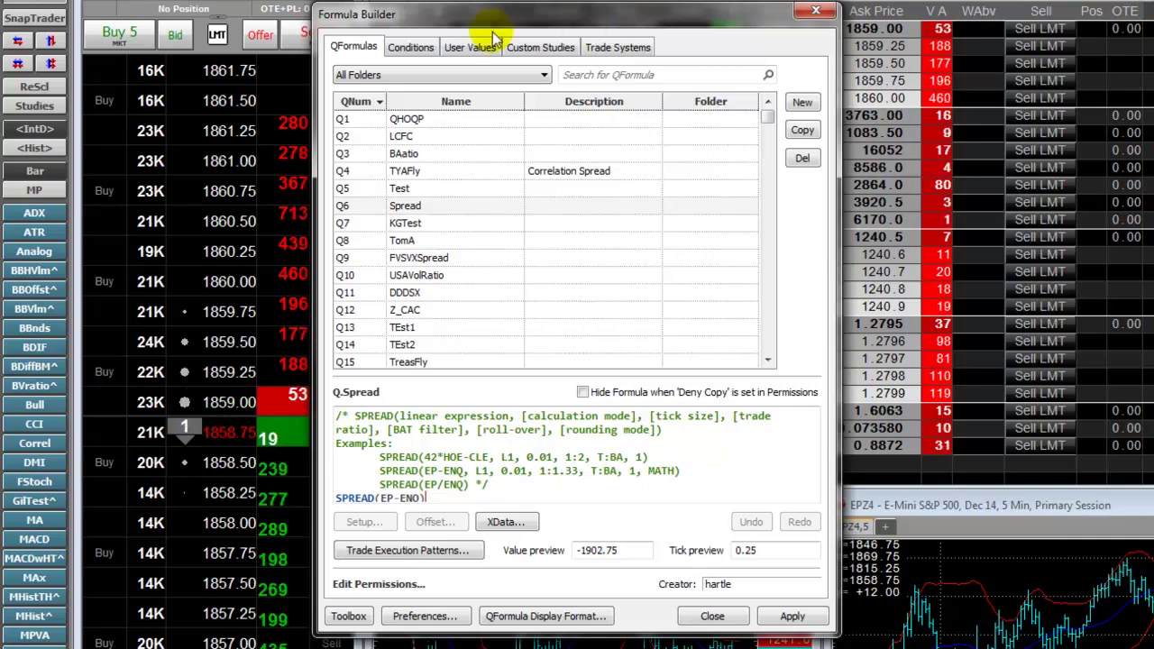
click(403, 54)
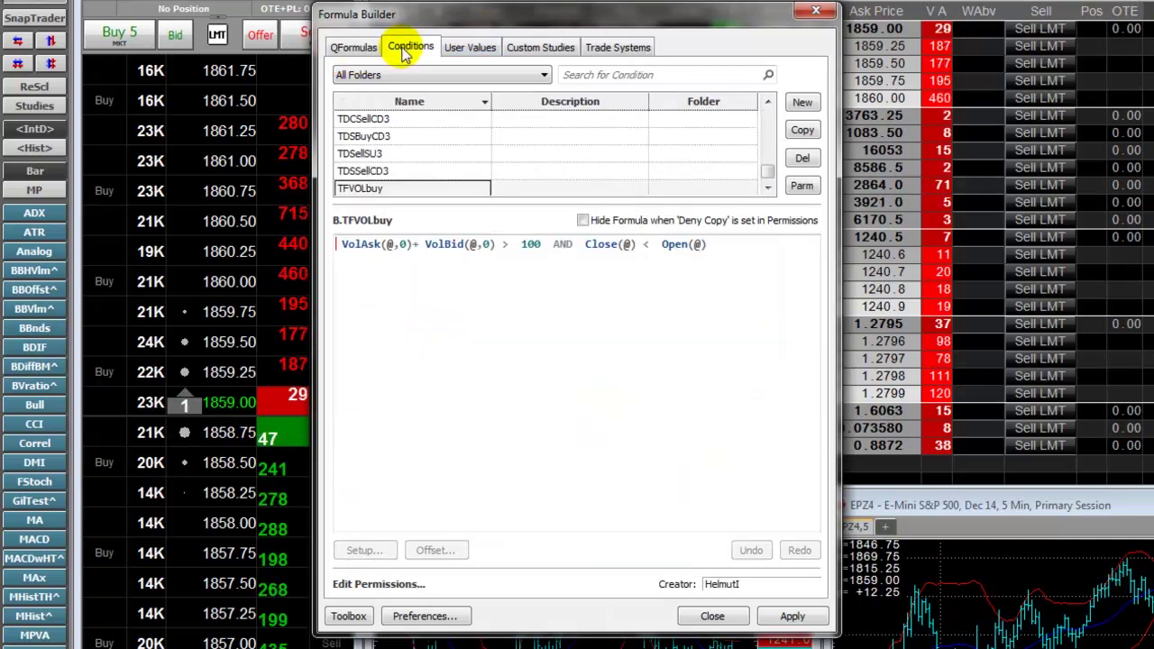
click(459, 50)
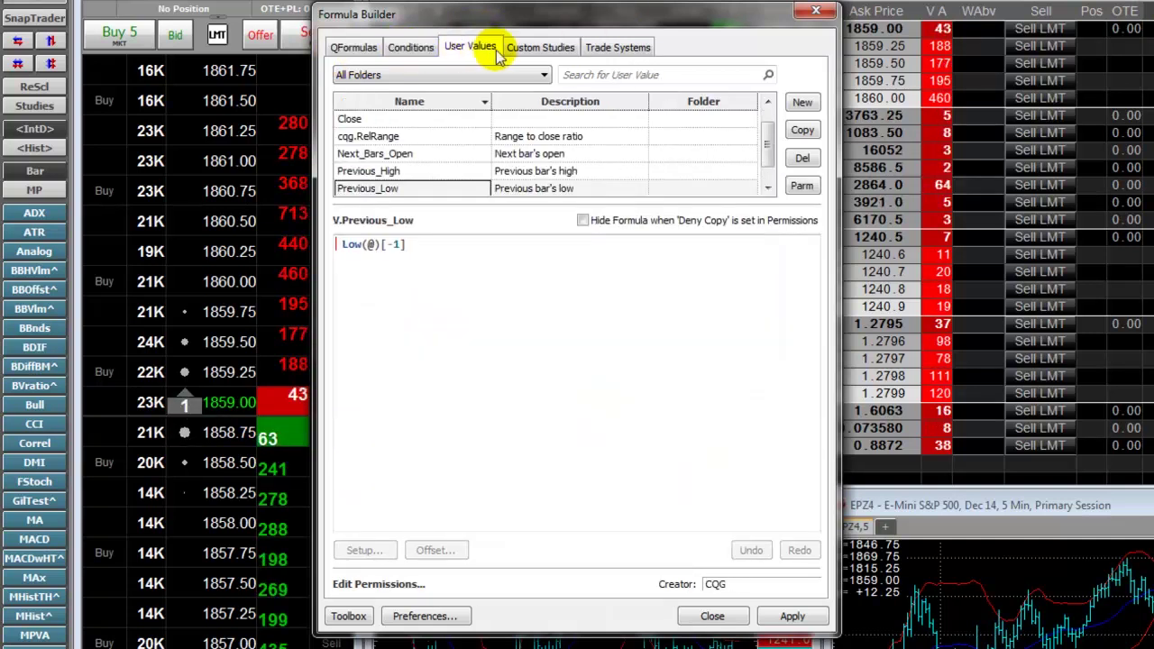
click(538, 53)
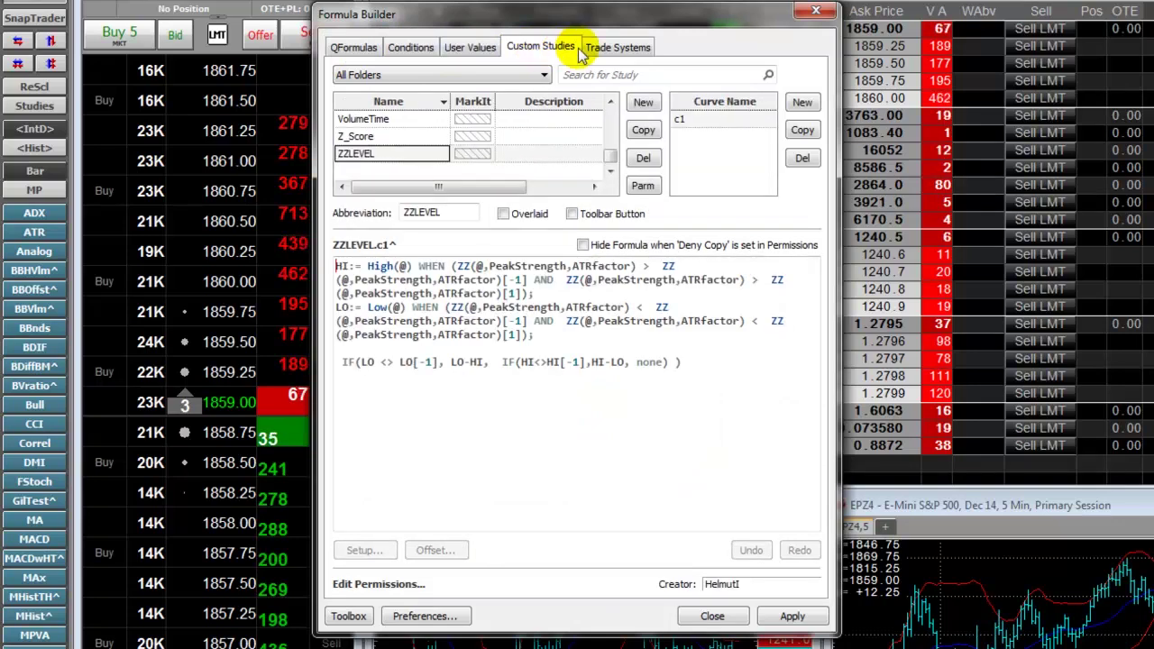
click(620, 52)
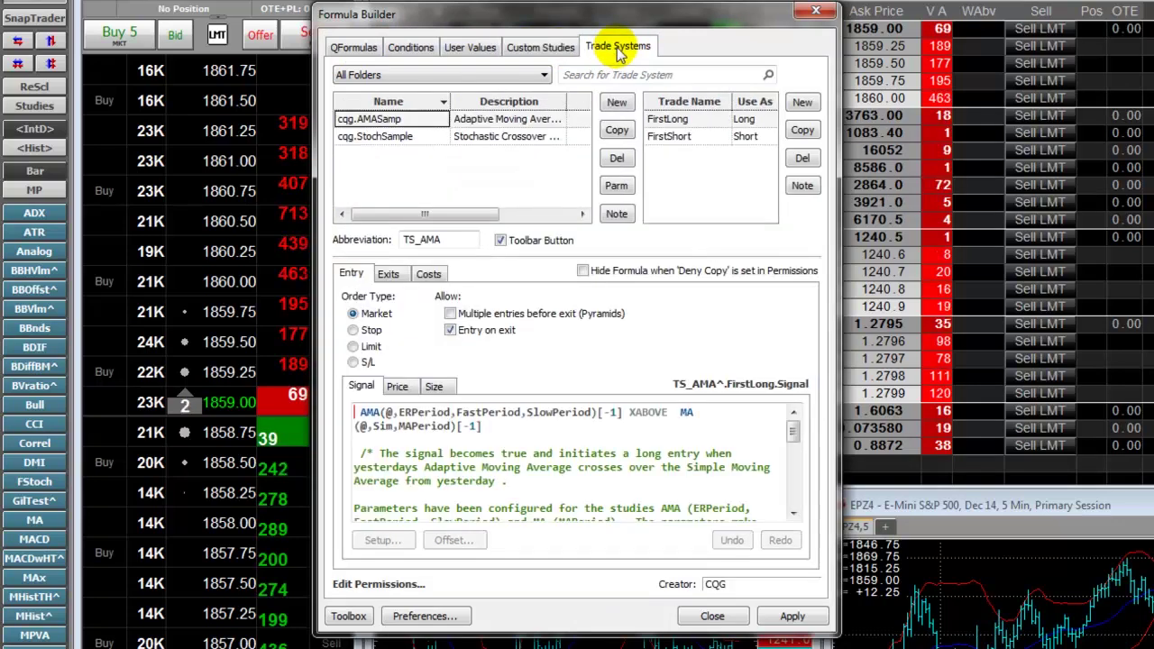
click(353, 49)
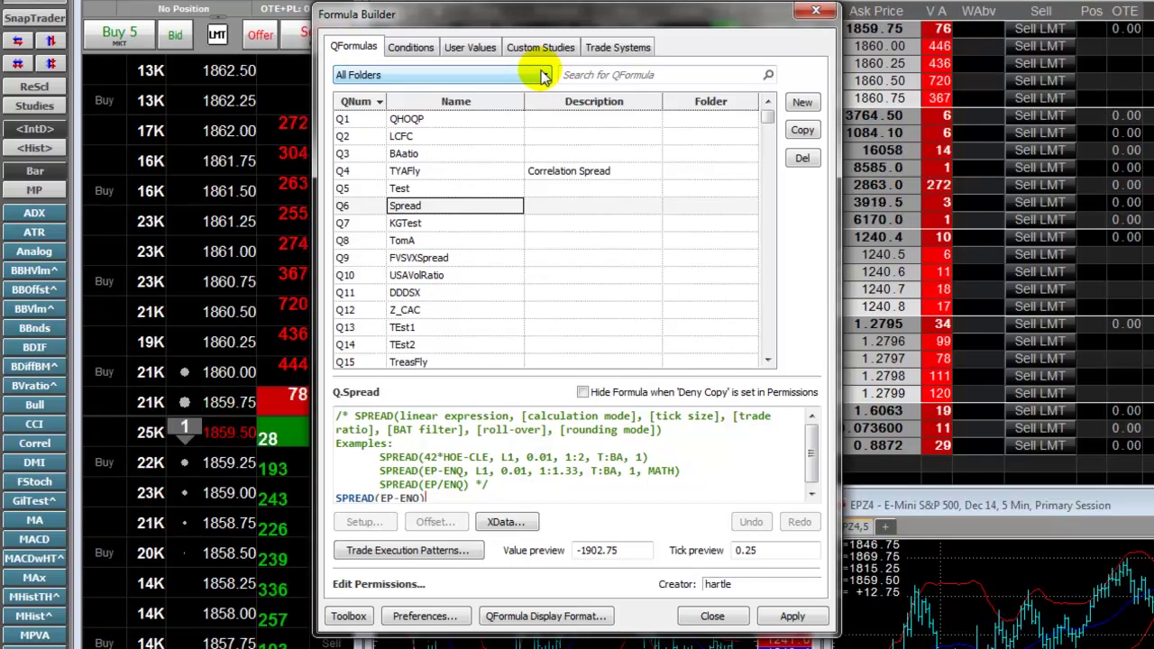
Step: In Manage Folders, move B.US.Basis.30 into the Basis folder's list of formulas
click(543, 76)
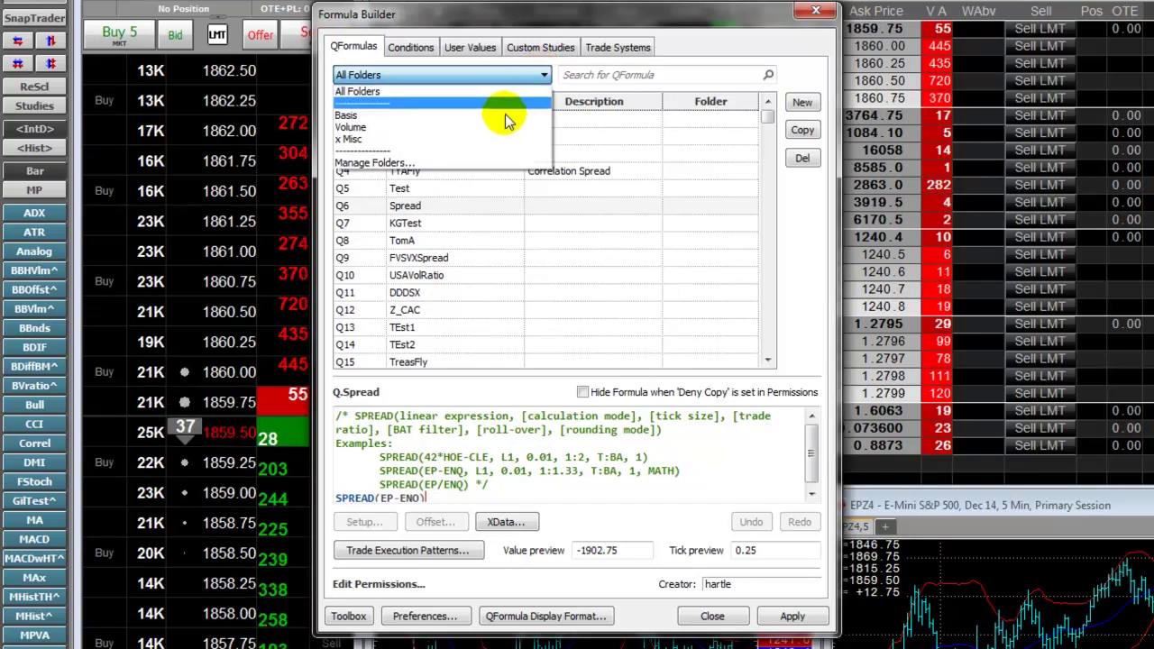
click(490, 162)
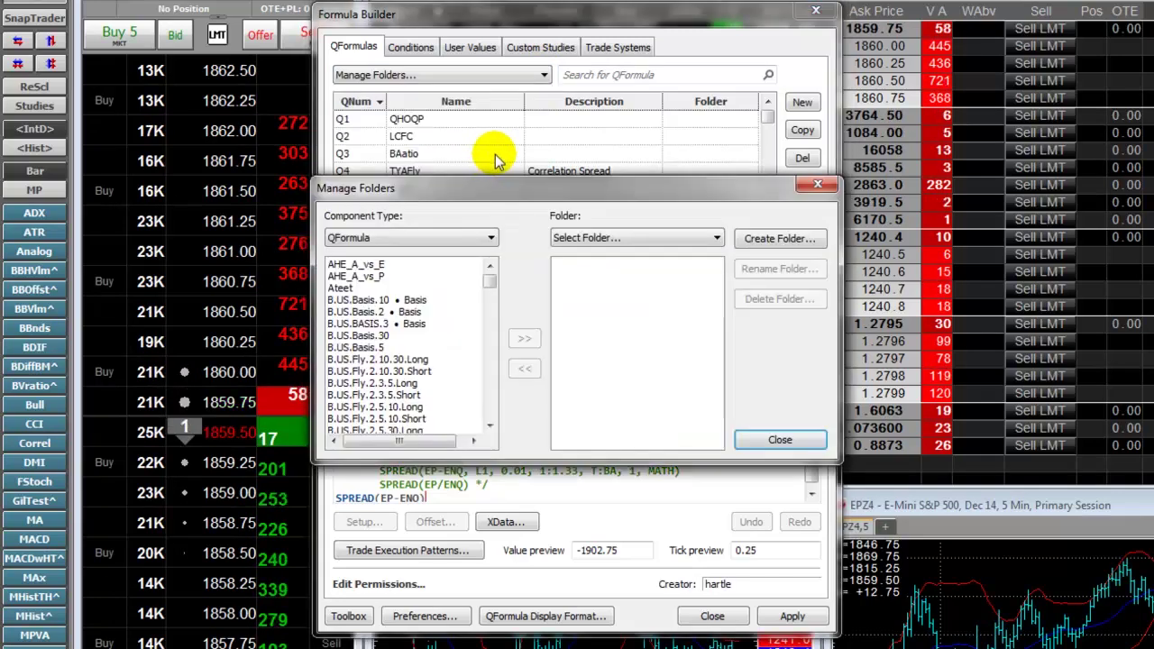
click(716, 240)
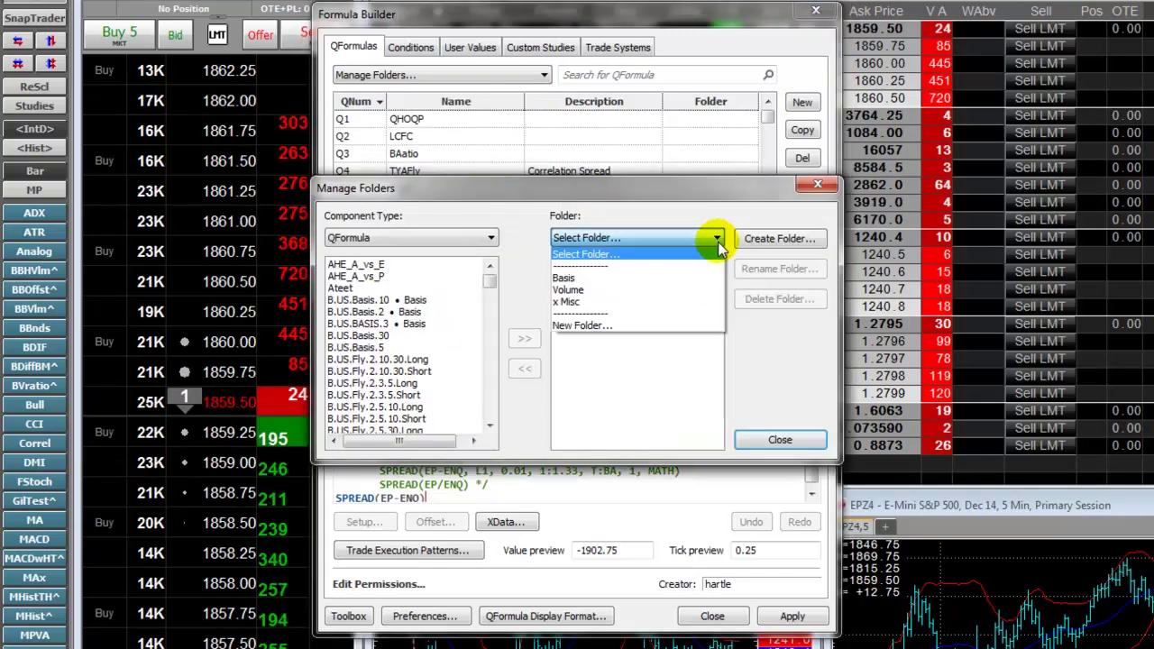
click(689, 281)
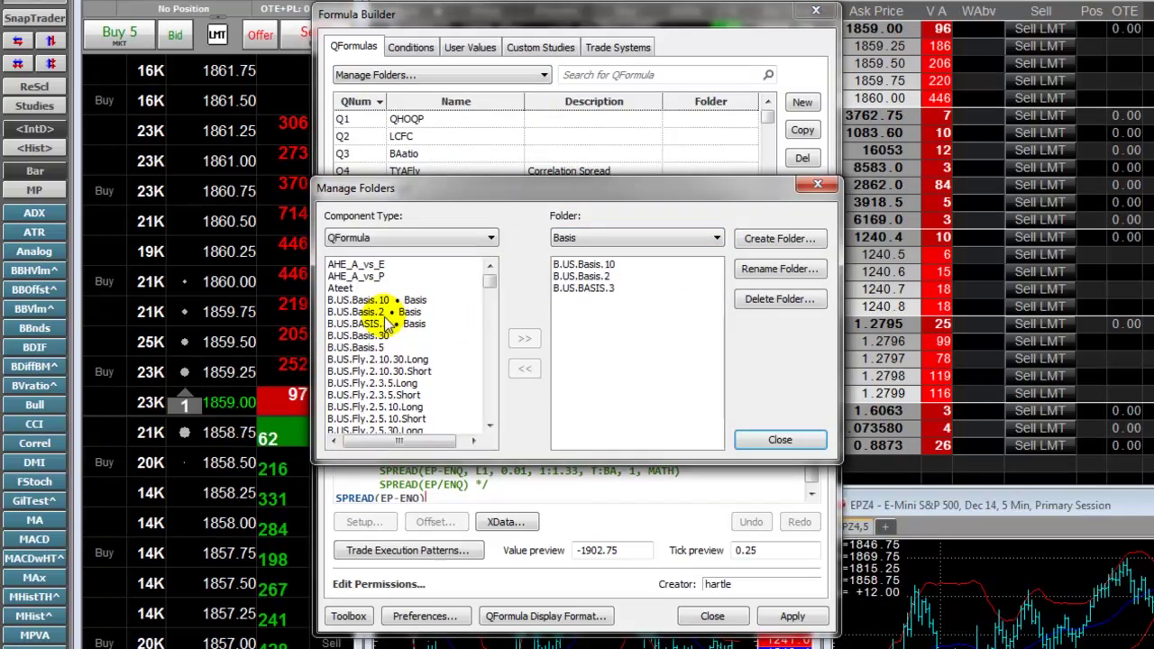
click(358, 336)
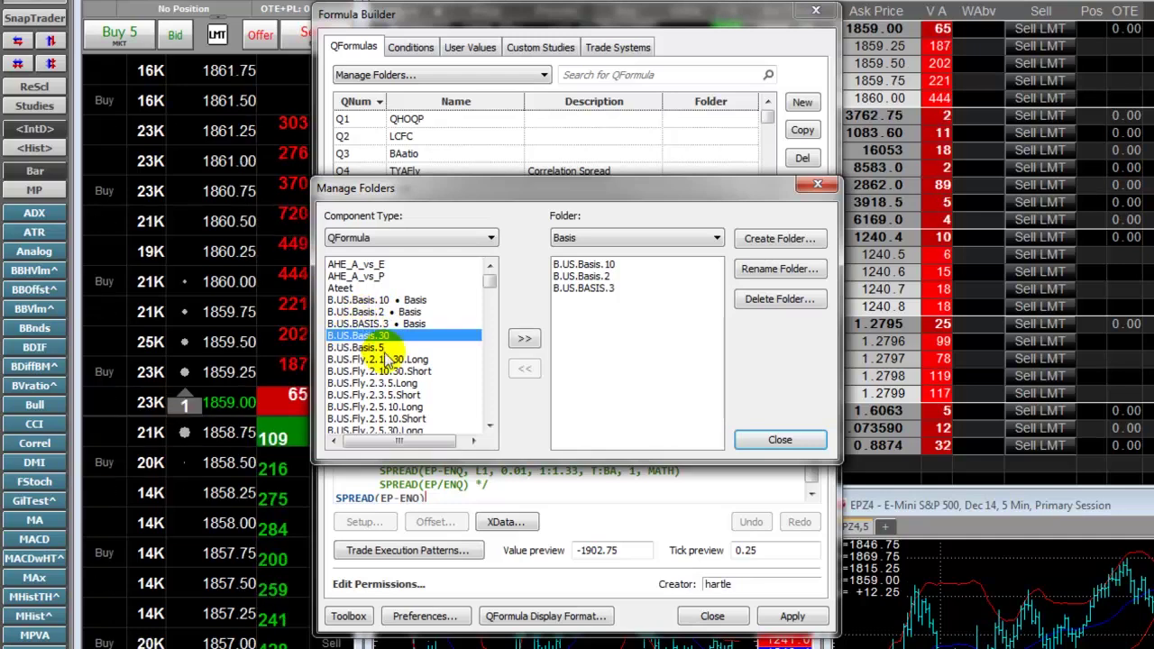
click(521, 338)
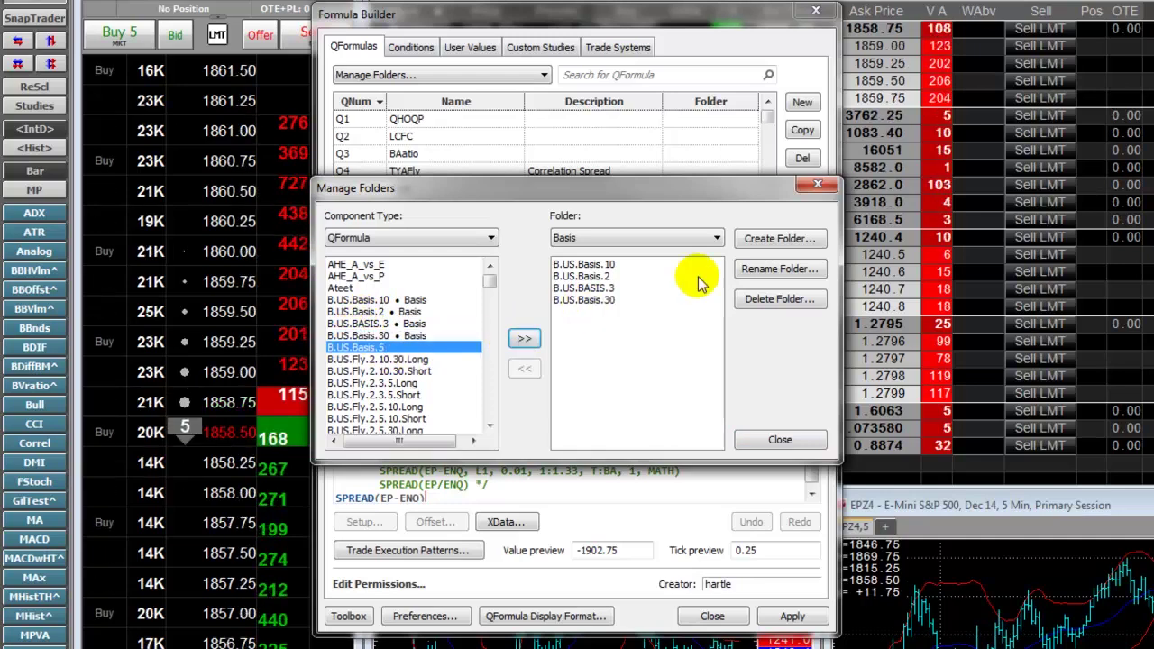
click(780, 440)
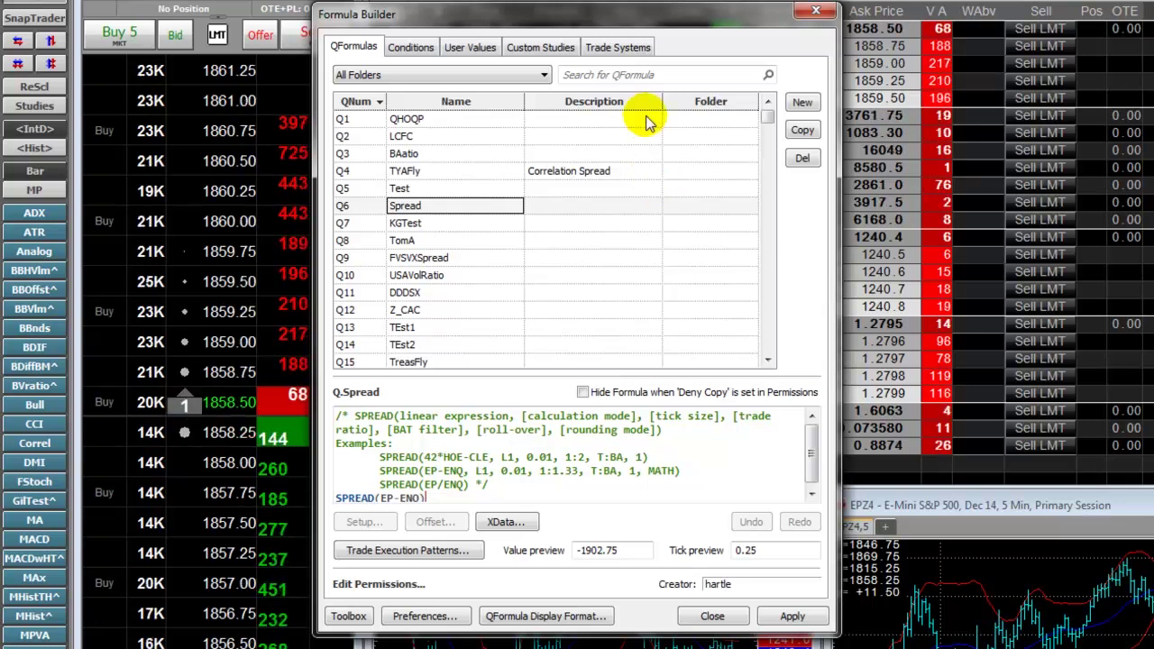
click(360, 102)
click(362, 104)
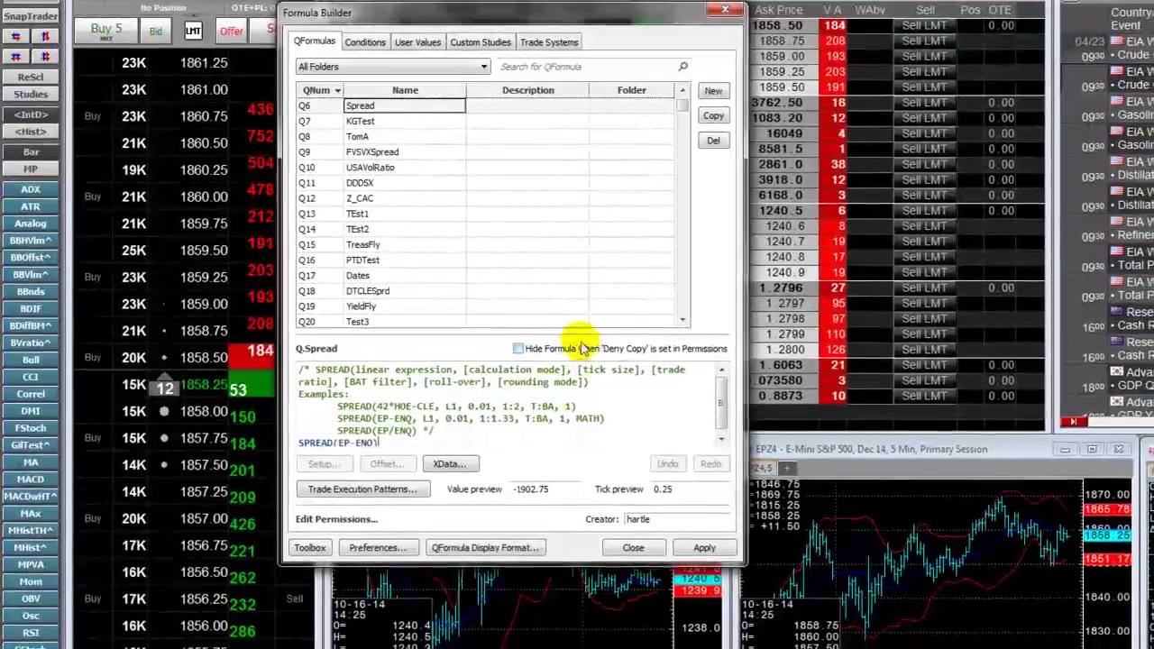
double_click(316, 441)
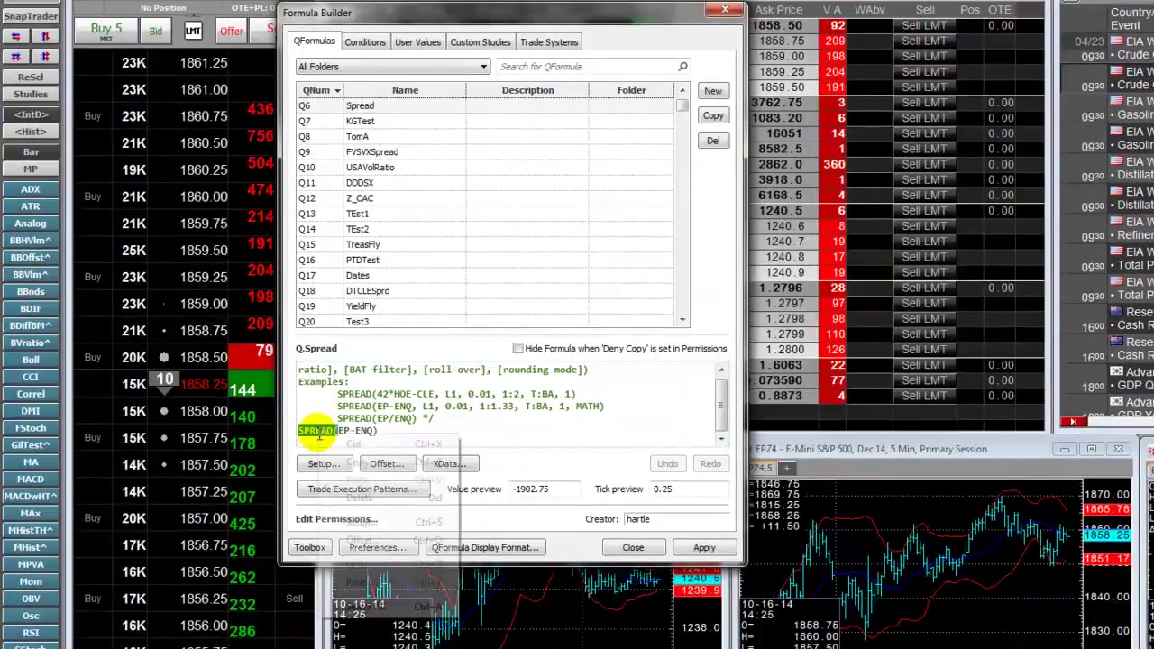
right_click(321, 434)
click(361, 522)
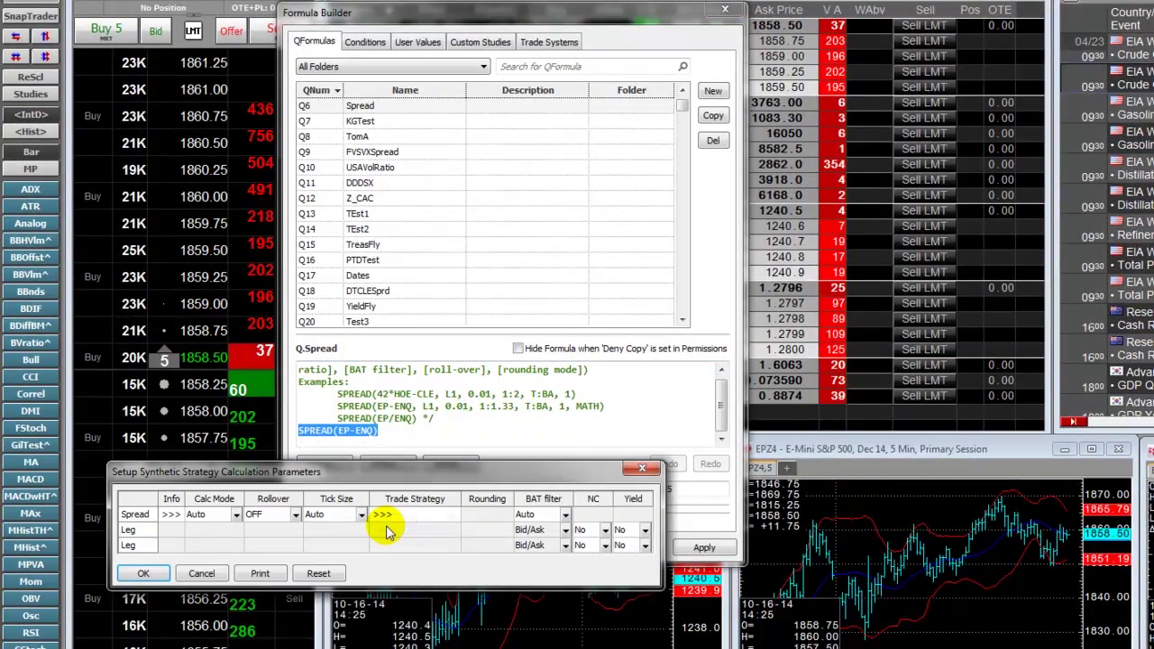
click(146, 570)
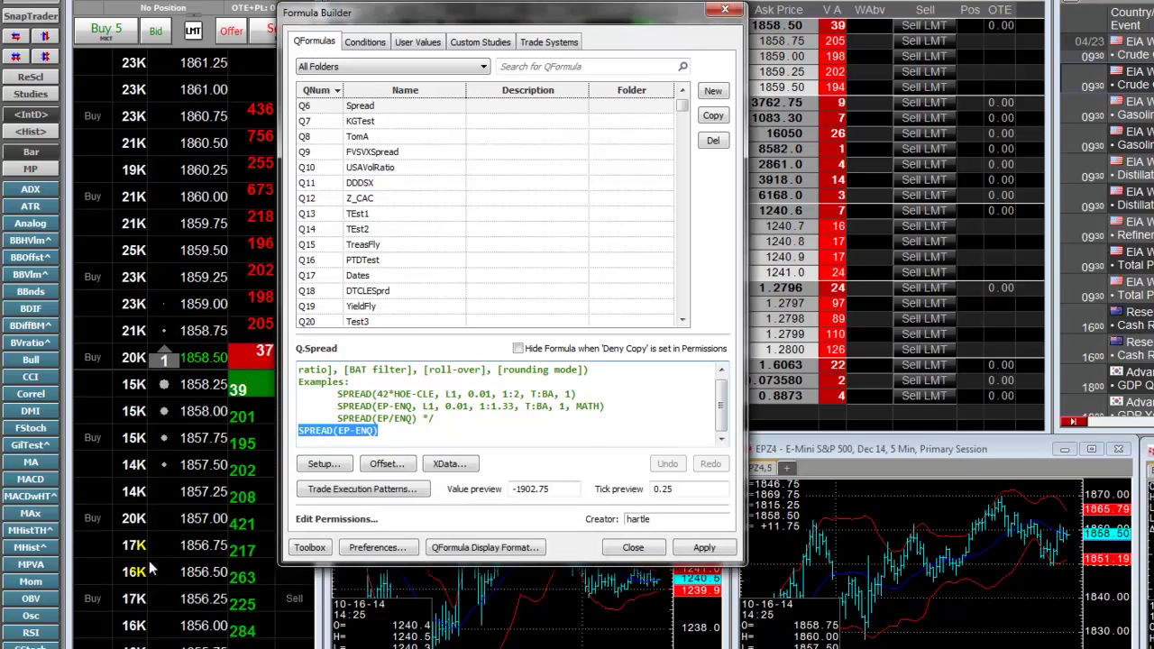
click(326, 465)
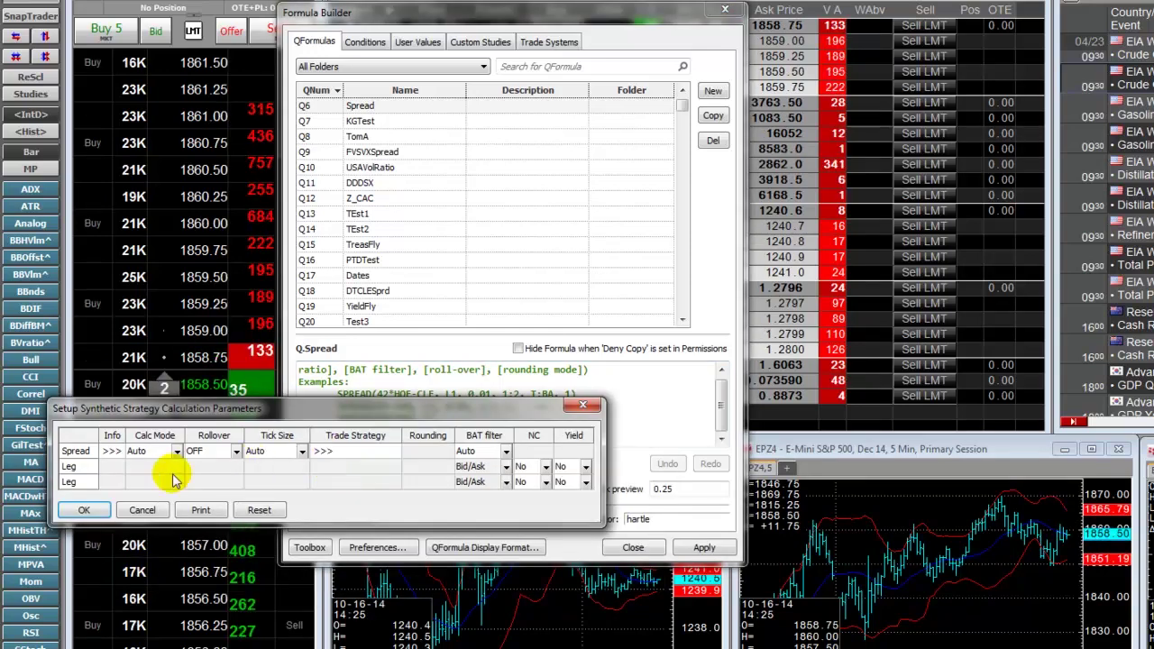
click(85, 510)
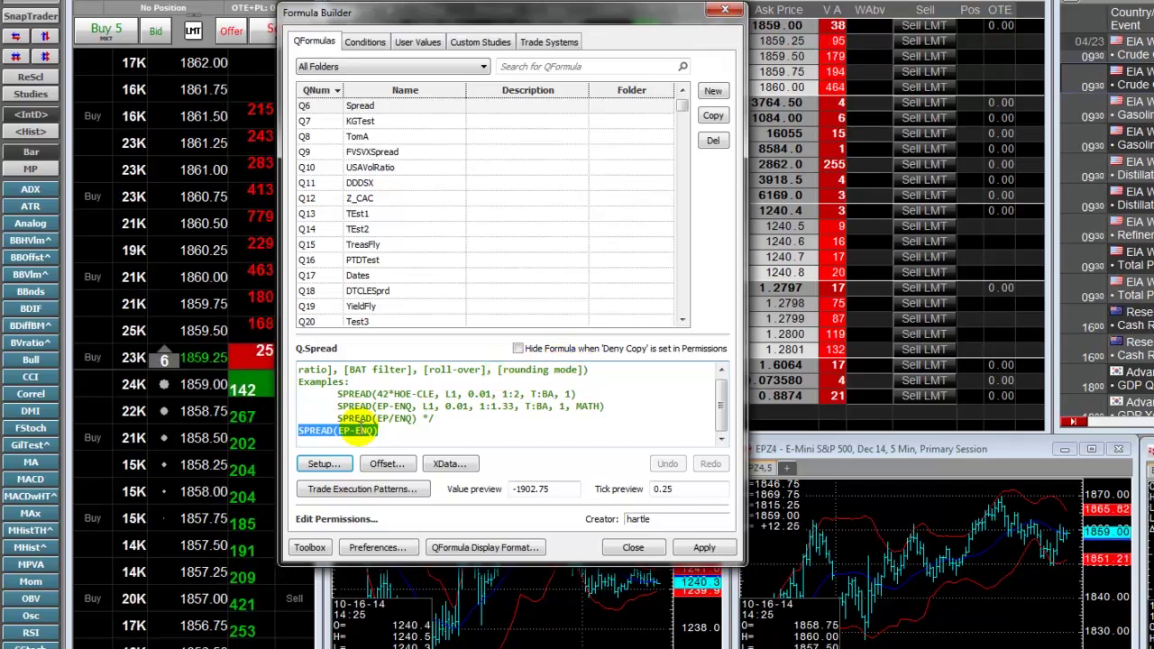
click(330, 425)
drag(322, 430, 377, 431)
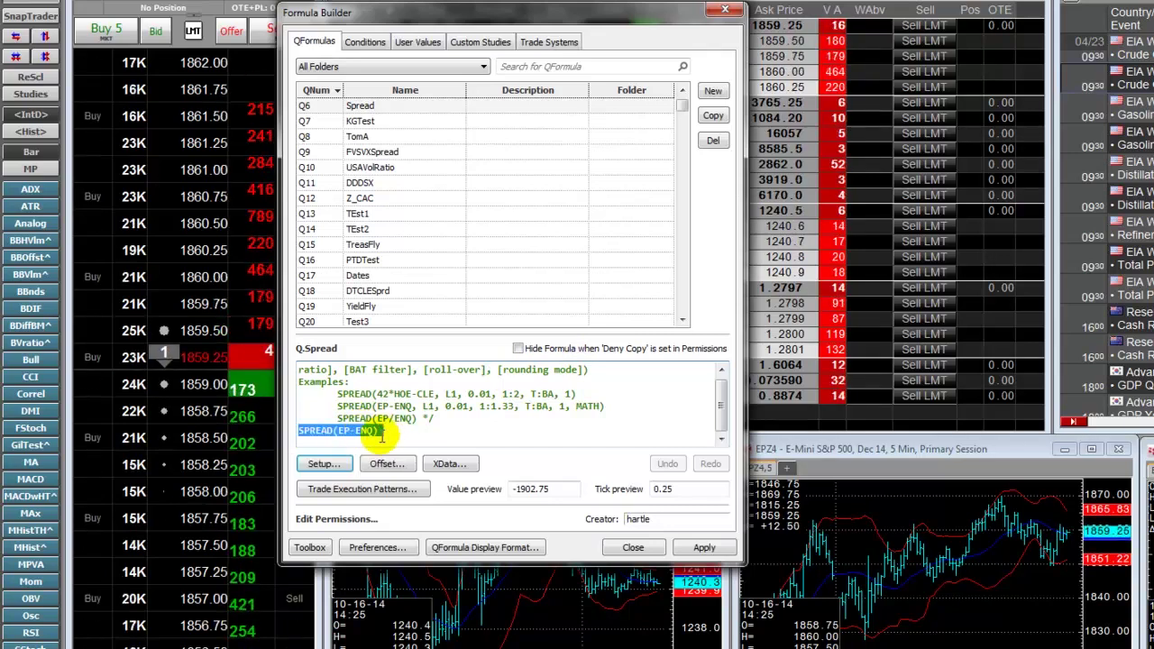
right_click(377, 434)
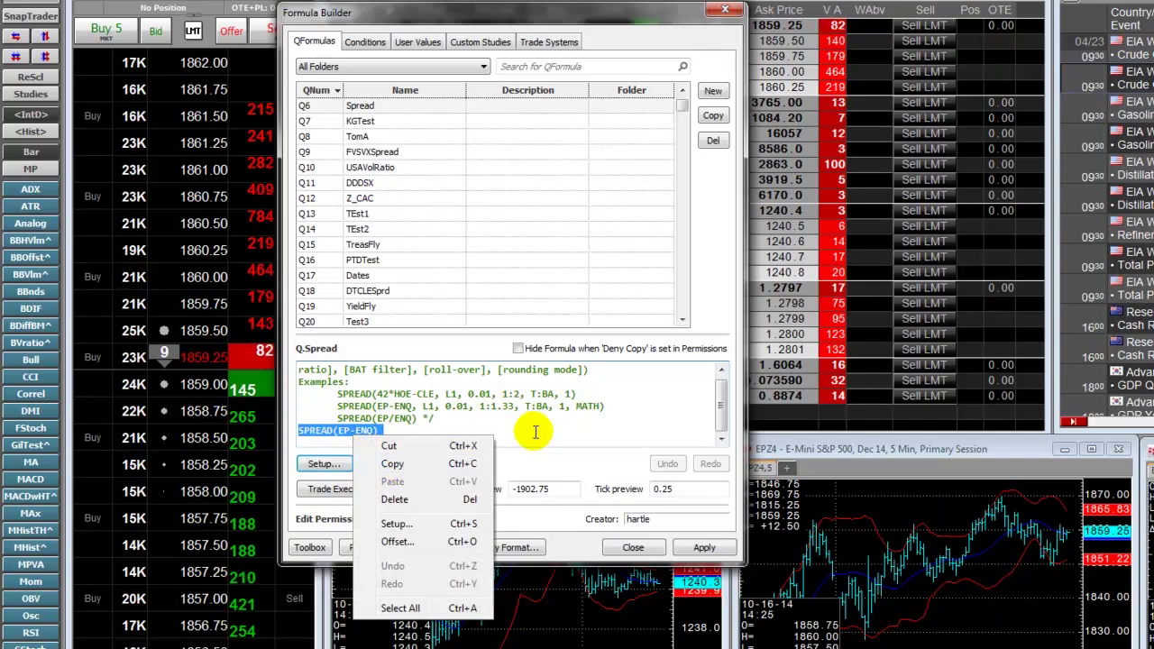
click(564, 425)
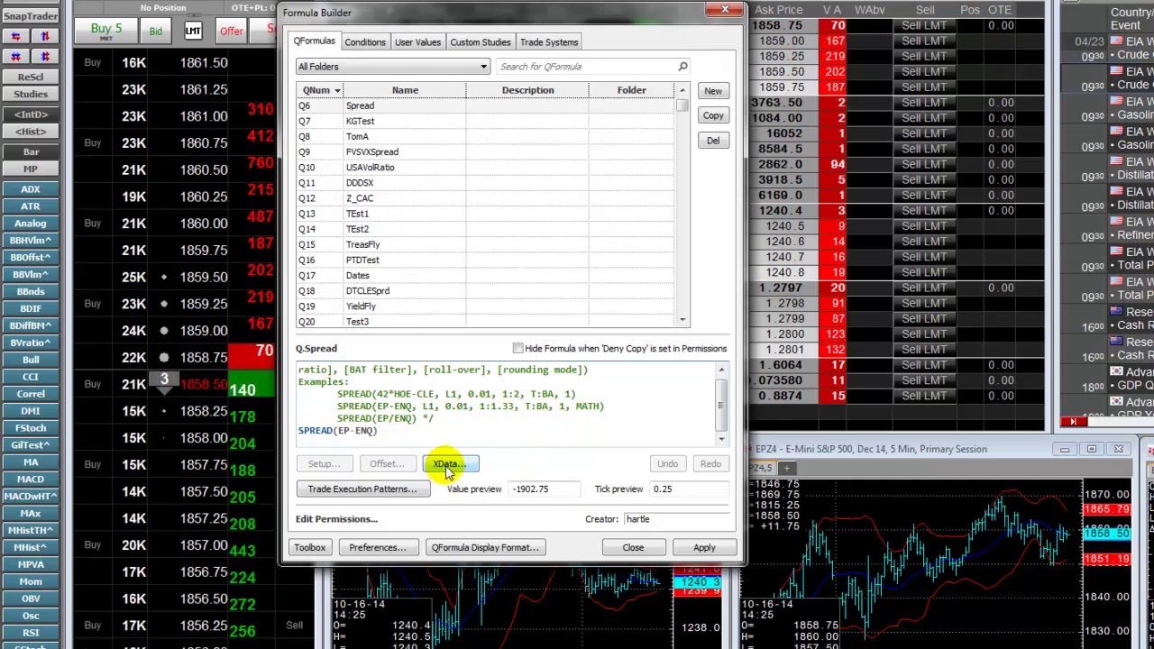
drag(299, 430, 377, 430)
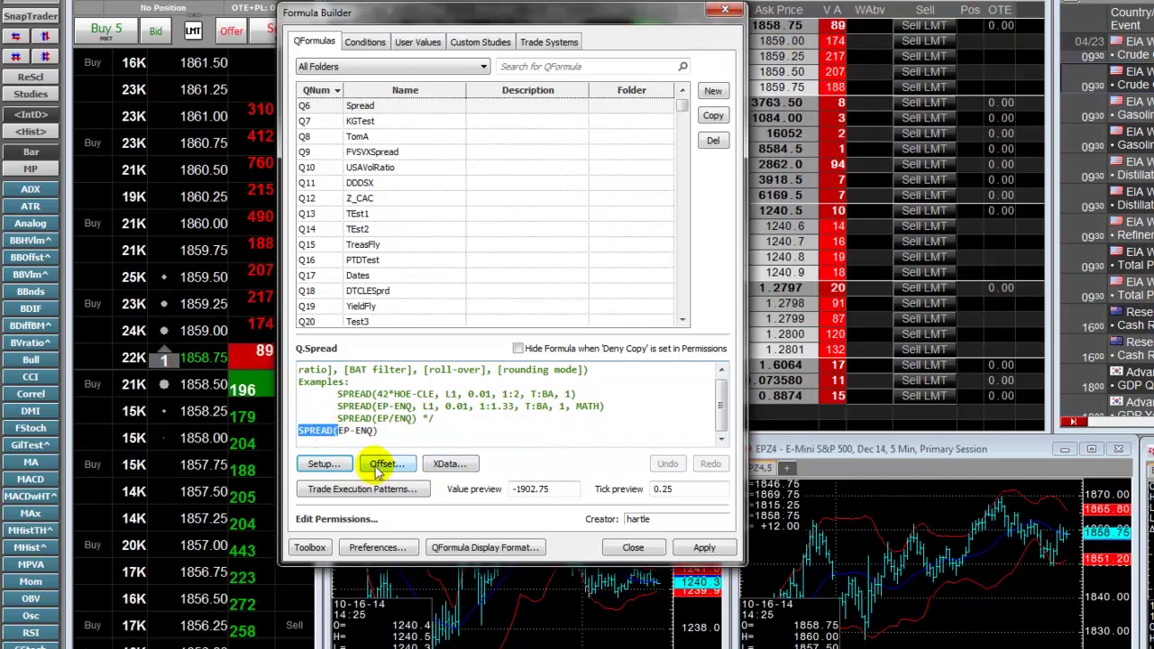
click(384, 464)
click(575, 317)
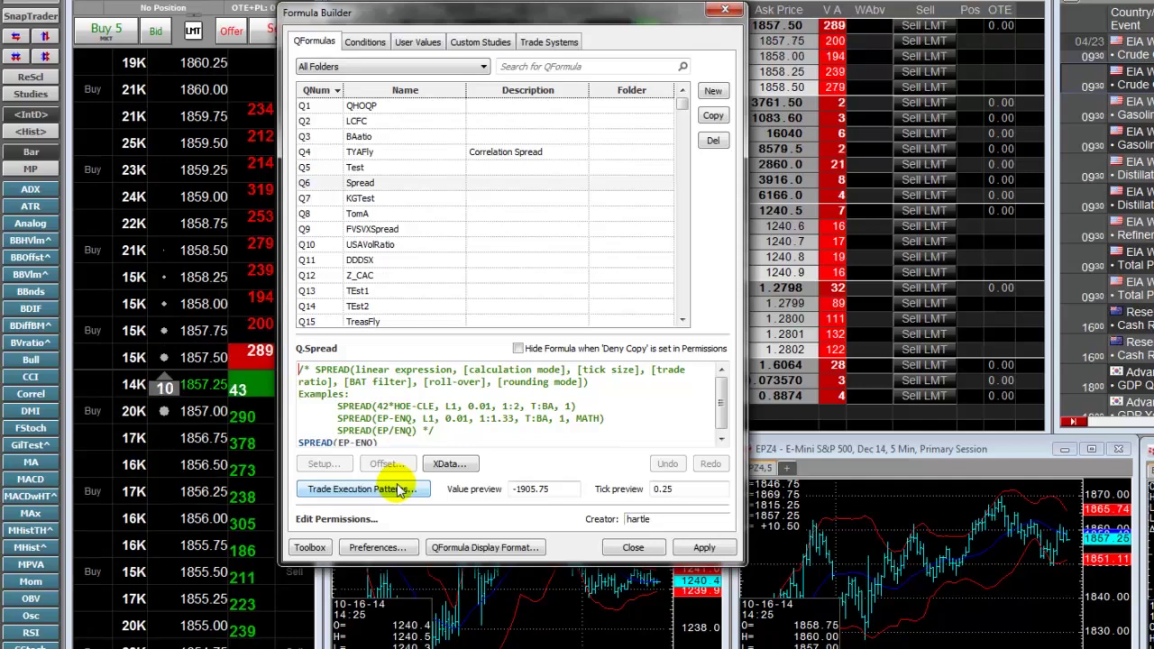
click(340, 491)
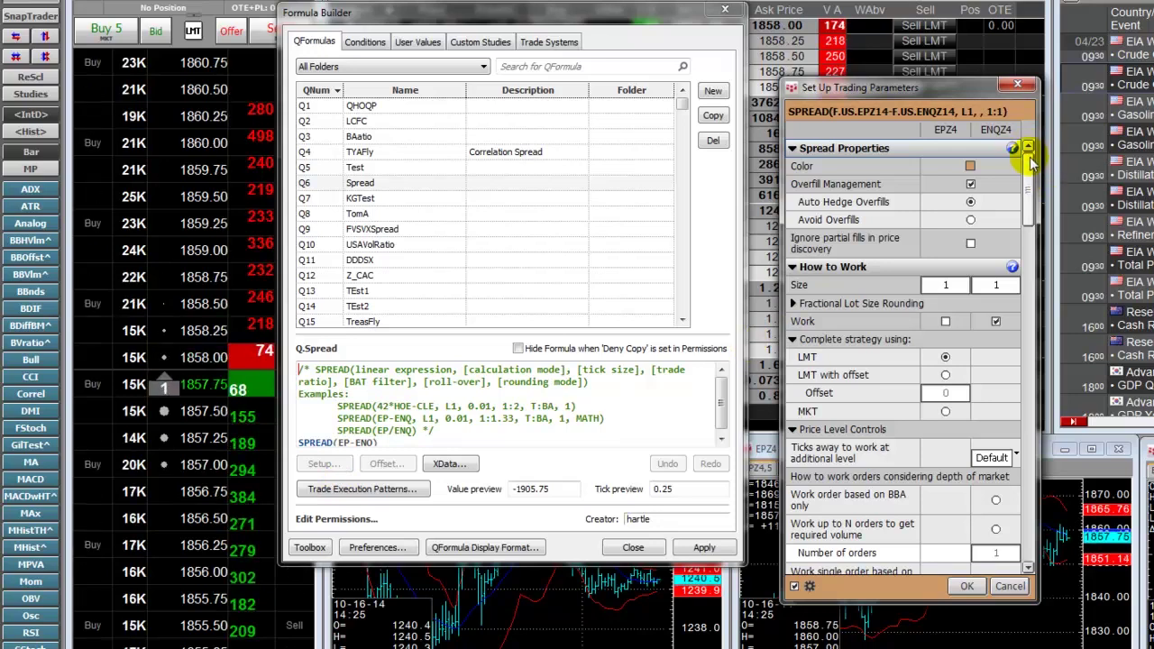
scroll(1030, 161, down, 5)
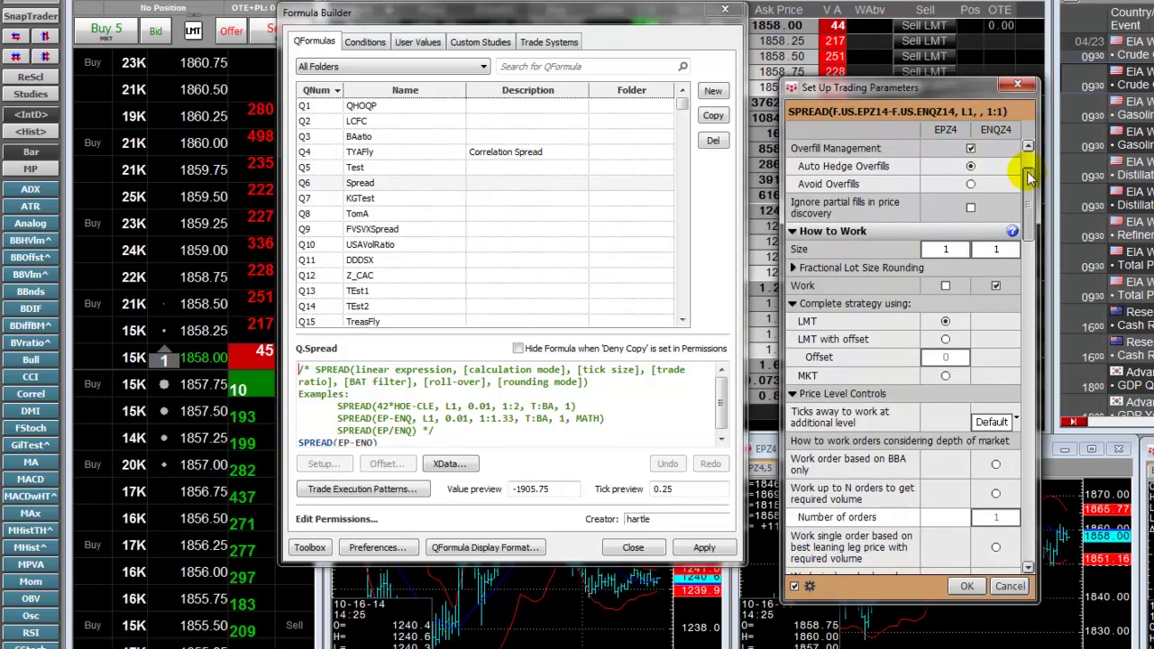
scroll(1027, 226, down, 12)
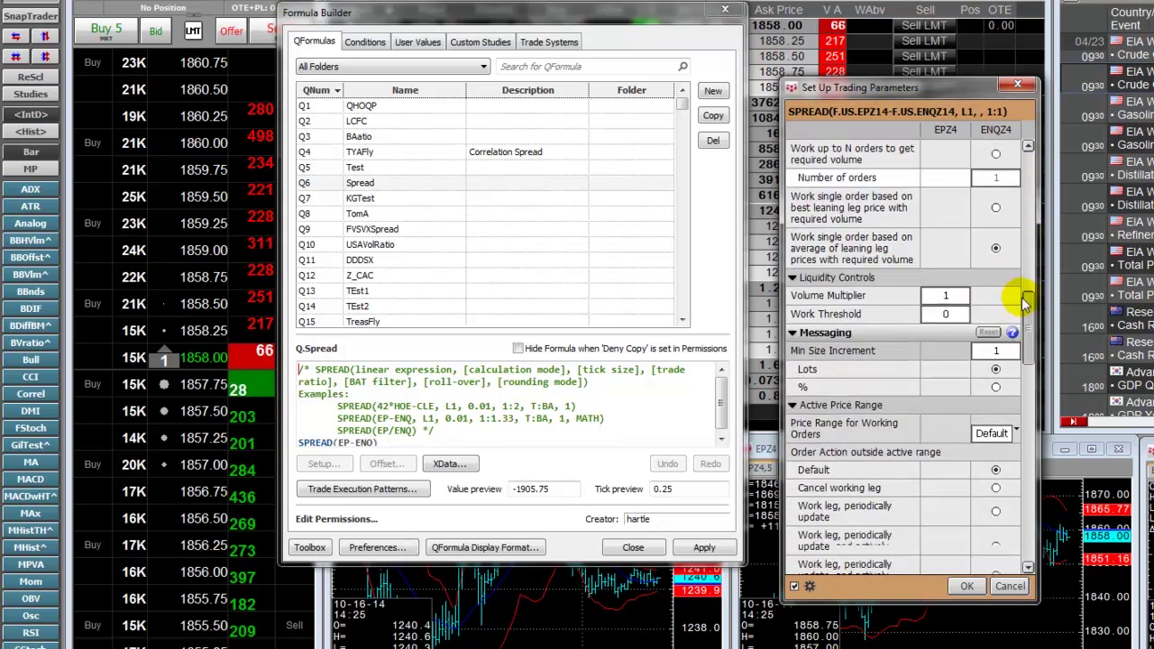
drag(1023, 340, 1021, 469)
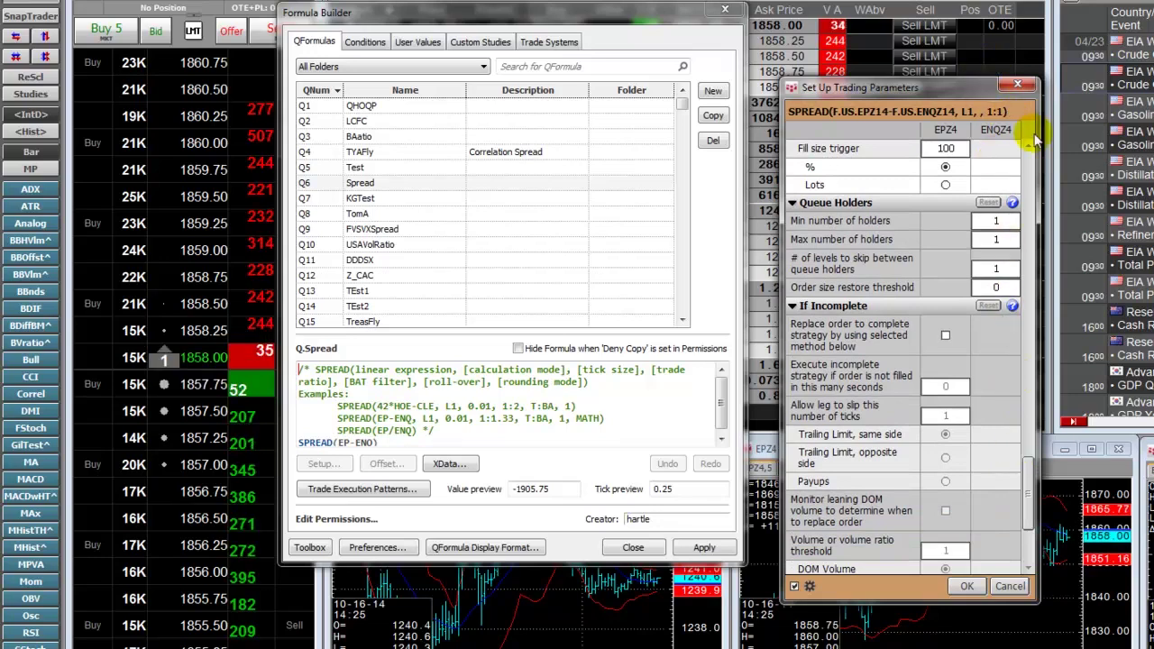
click(1017, 86)
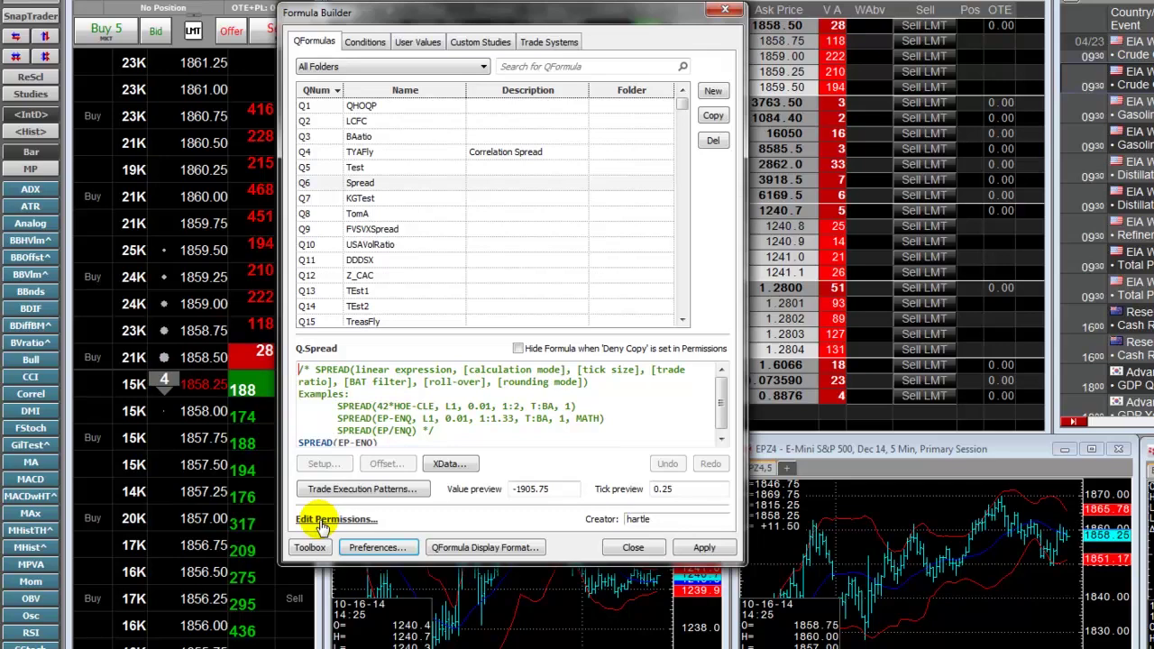
click(322, 520)
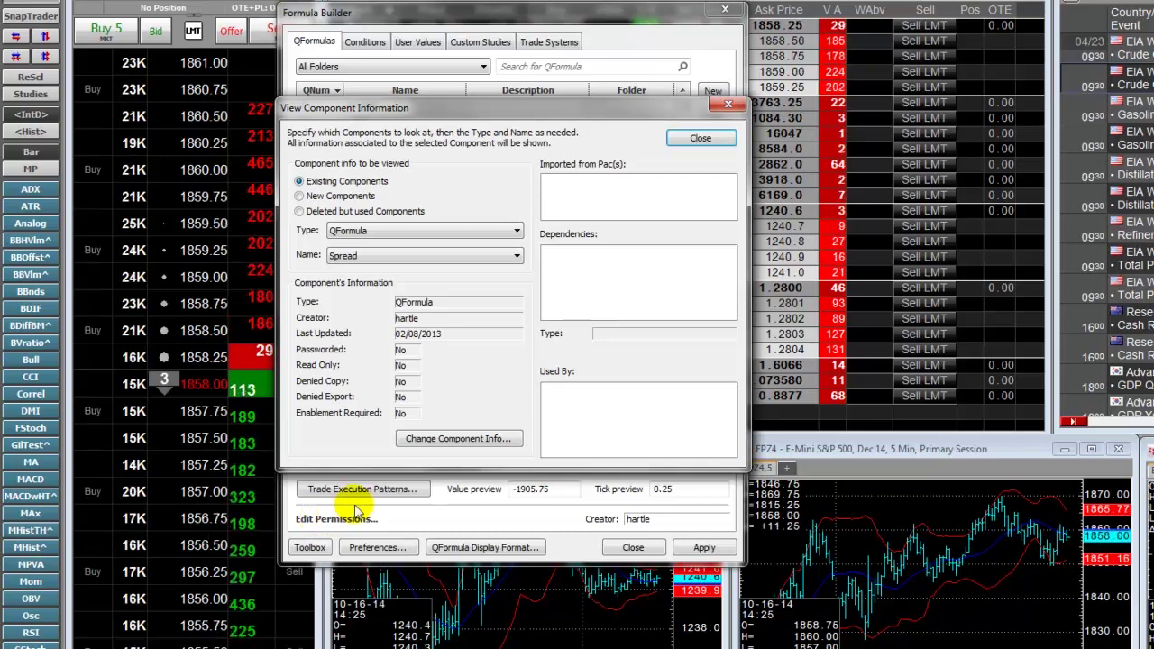
click(701, 139)
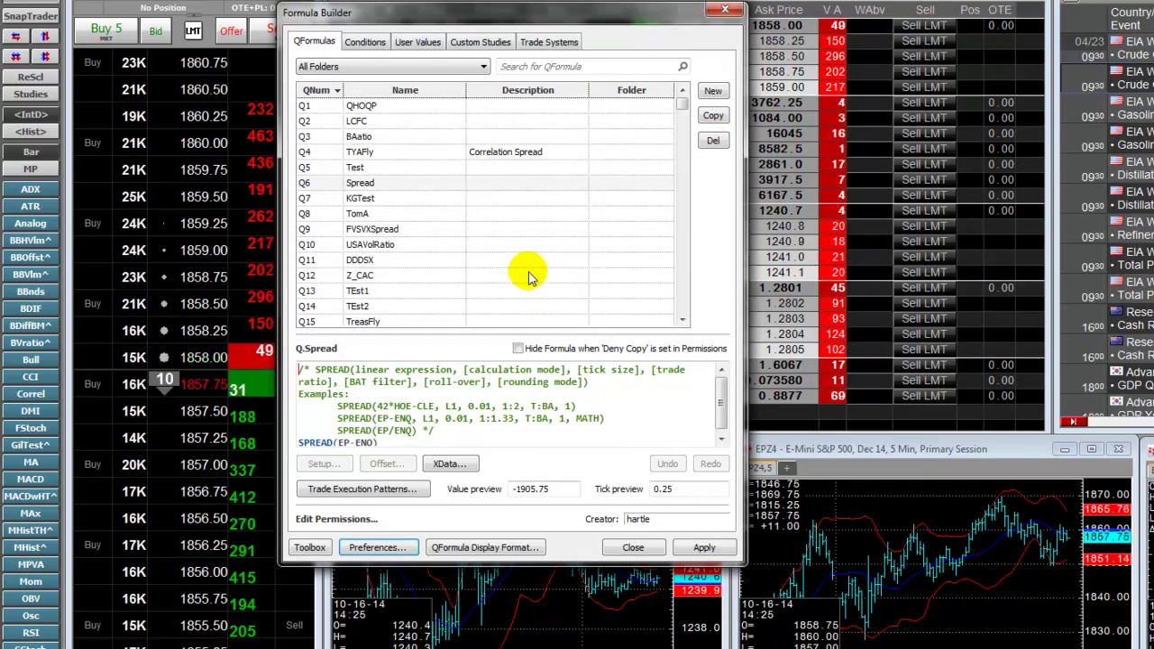
click(308, 547)
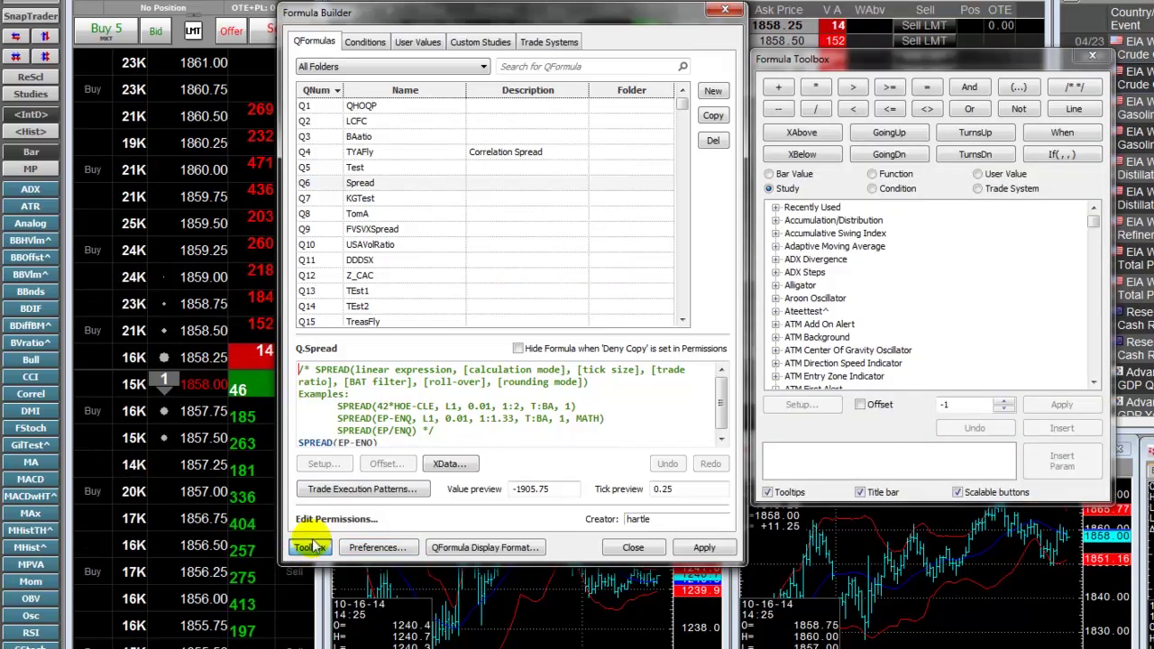
click(1096, 58)
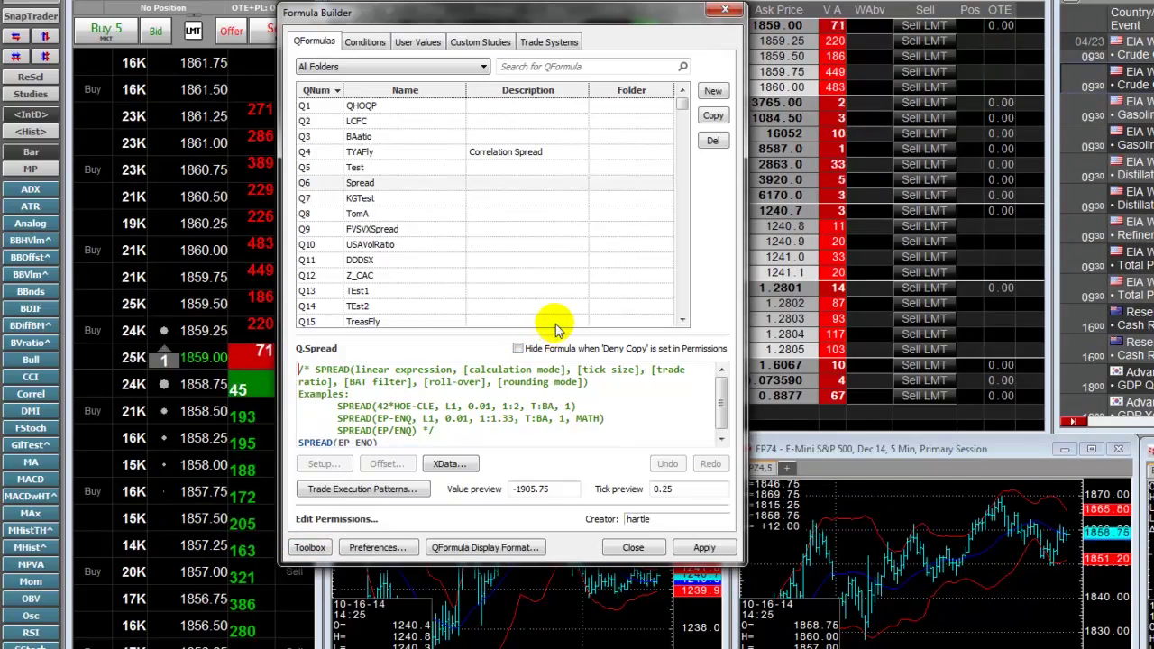
click(376, 548)
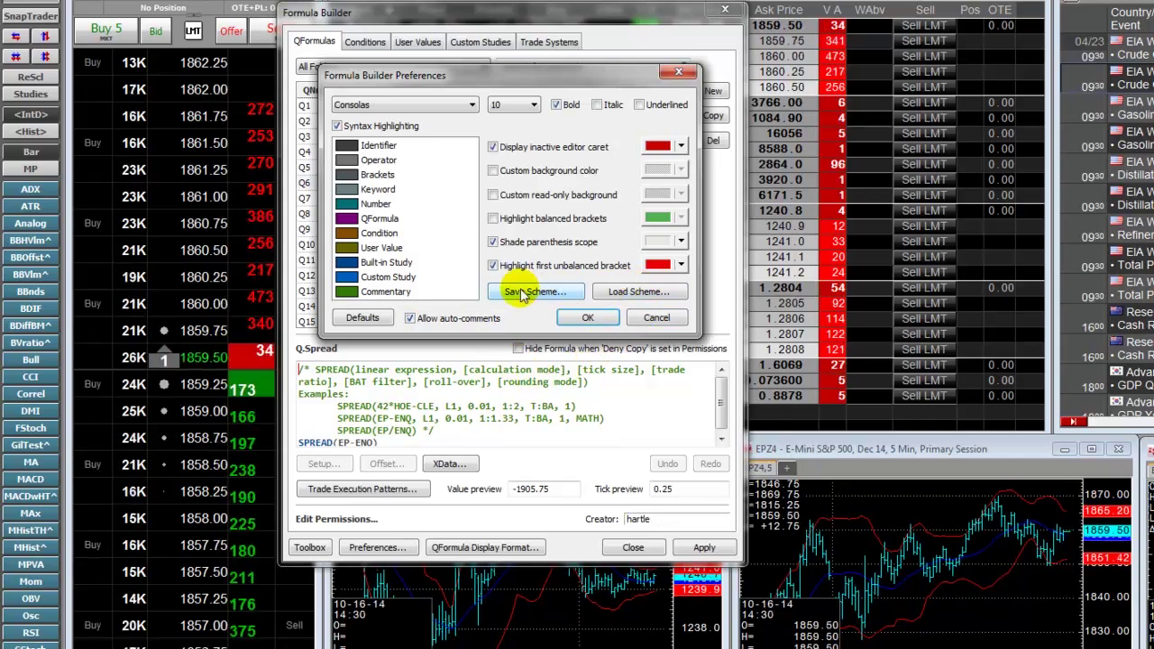
click(589, 318)
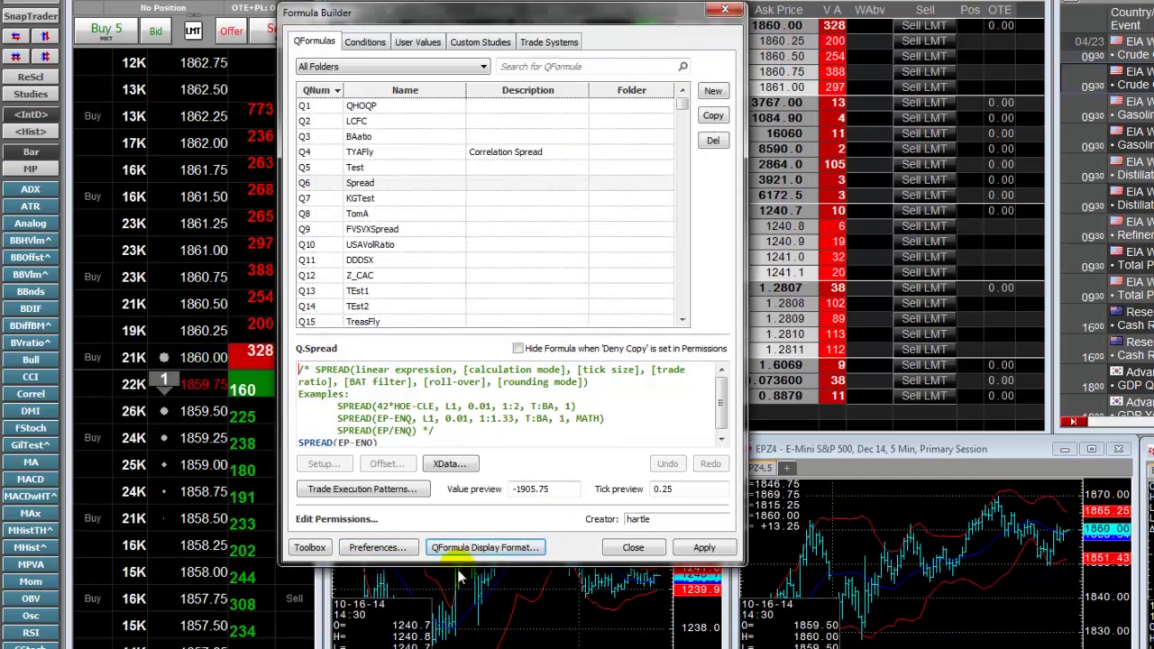
click(482, 550)
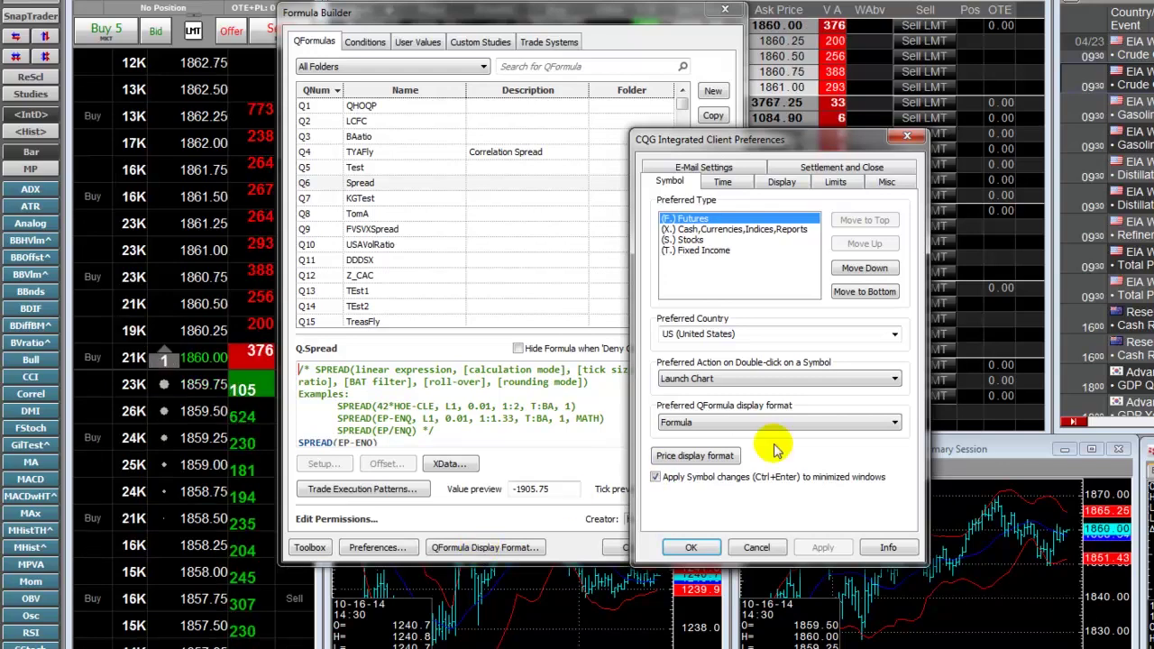
click(893, 422)
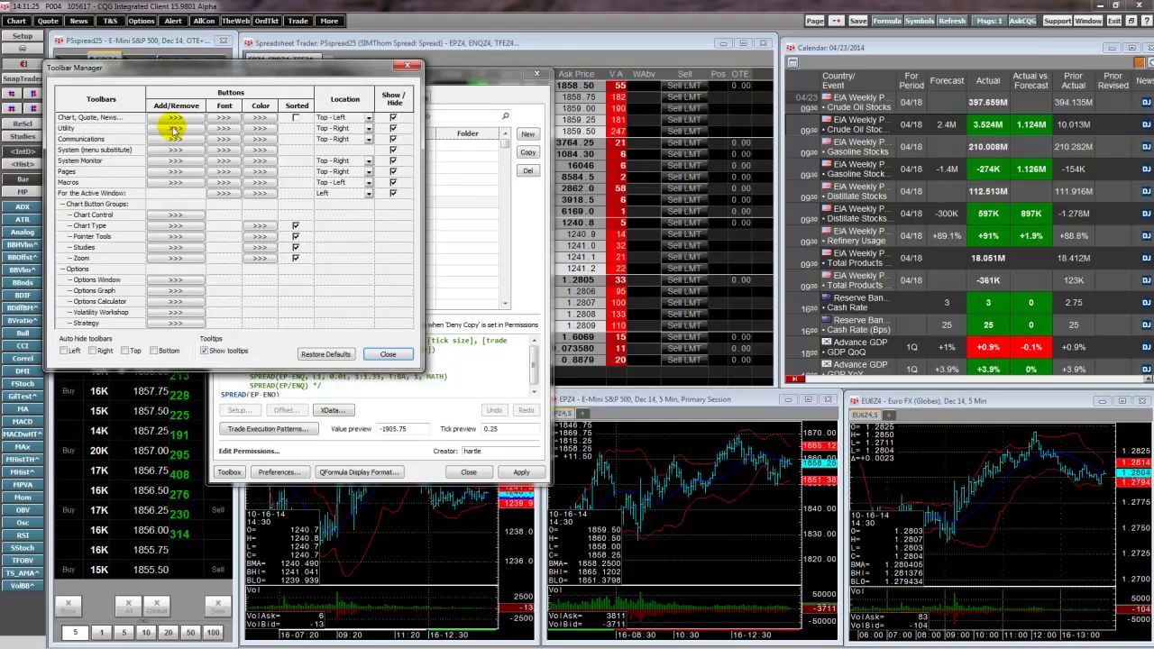
Step: Switch on Folders in the Utility row's Customize Utility Toolbar list and close Toolbar Manager
click(174, 129)
click(148, 327)
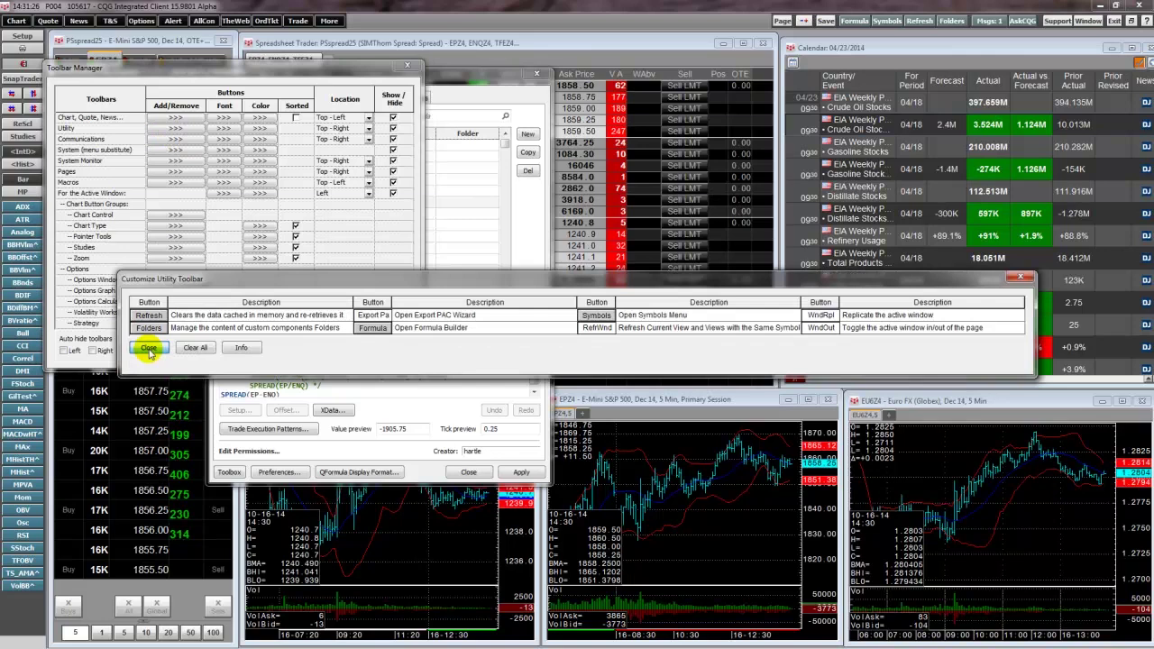
click(149, 349)
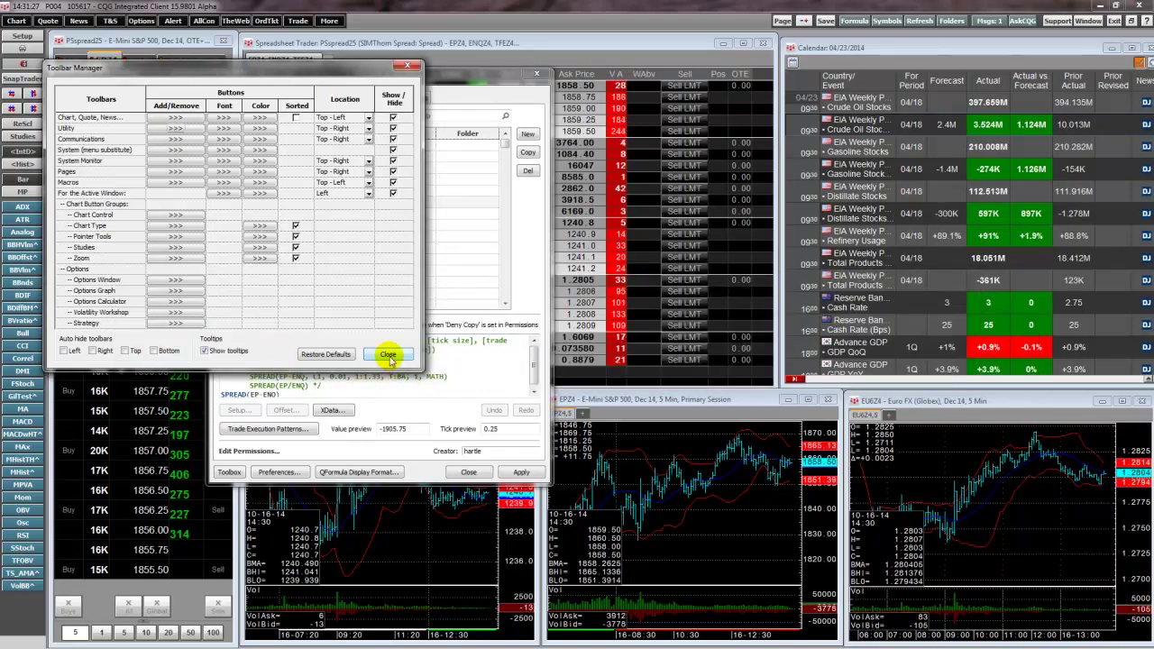
click(388, 354)
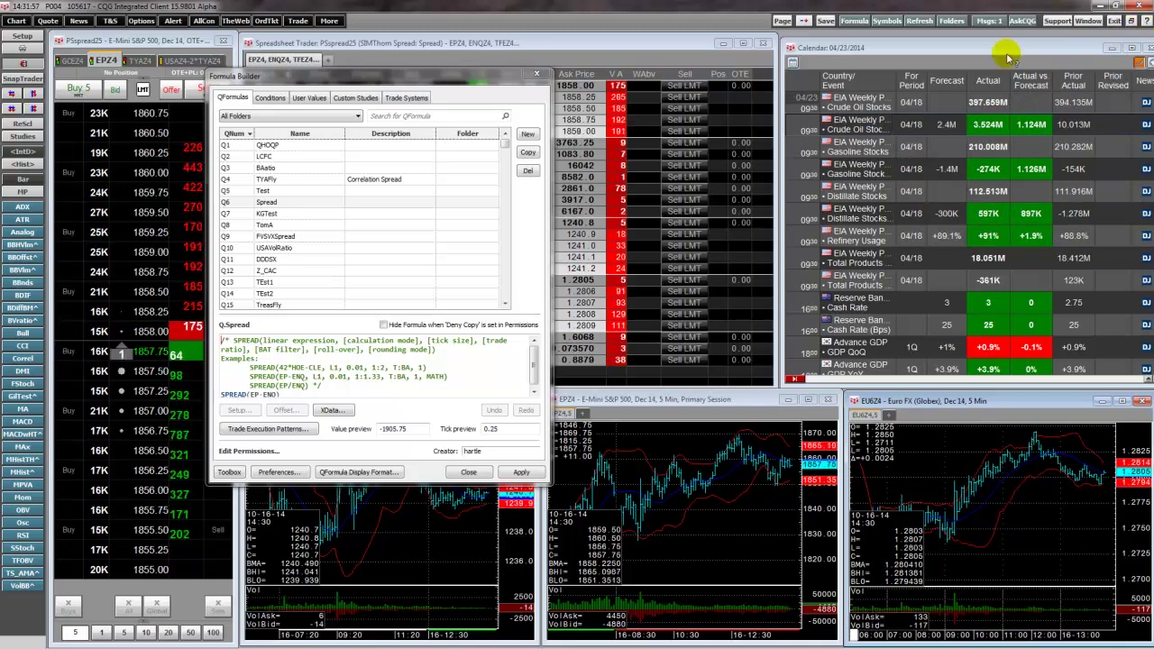
key(F1)
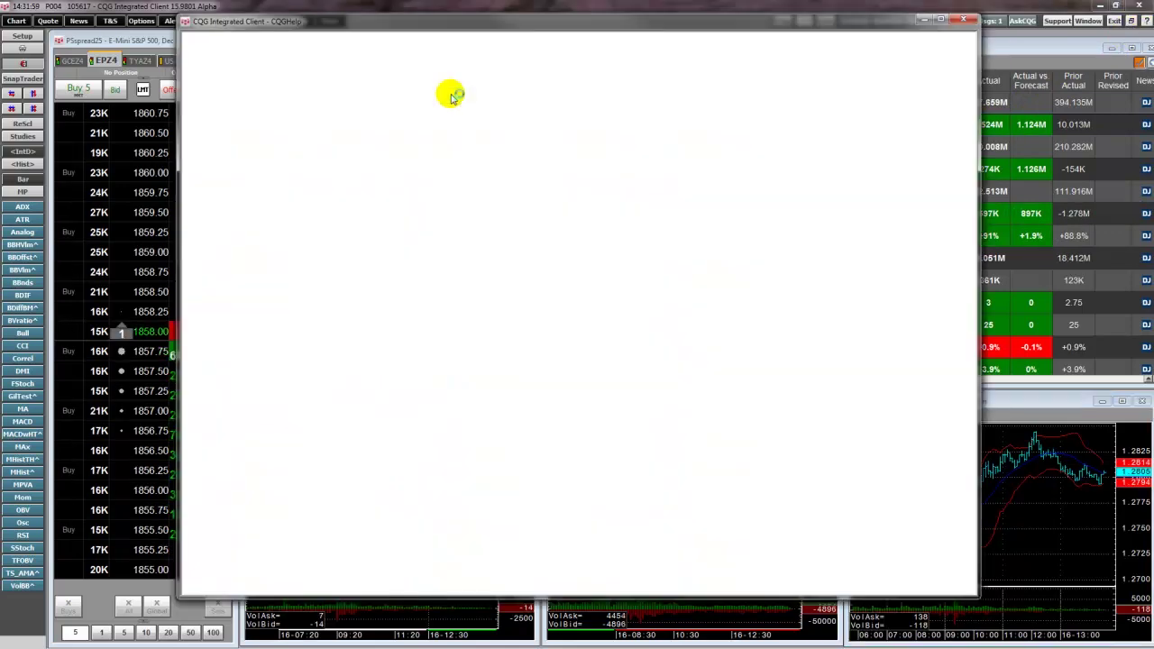
click(236, 232)
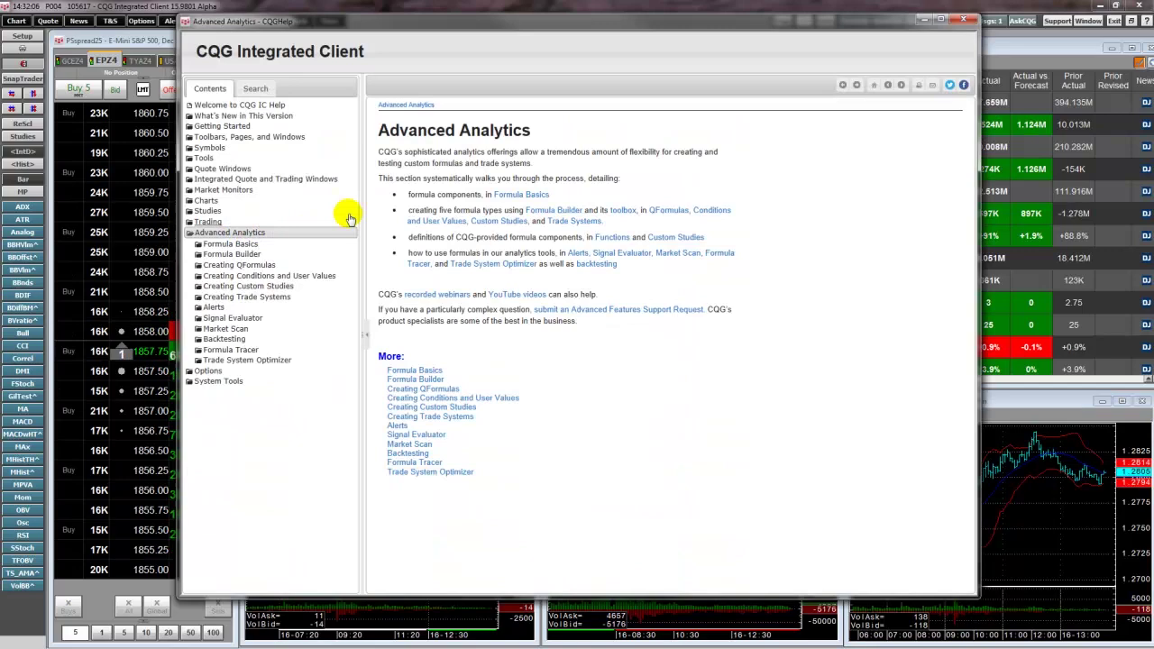
click(962, 19)
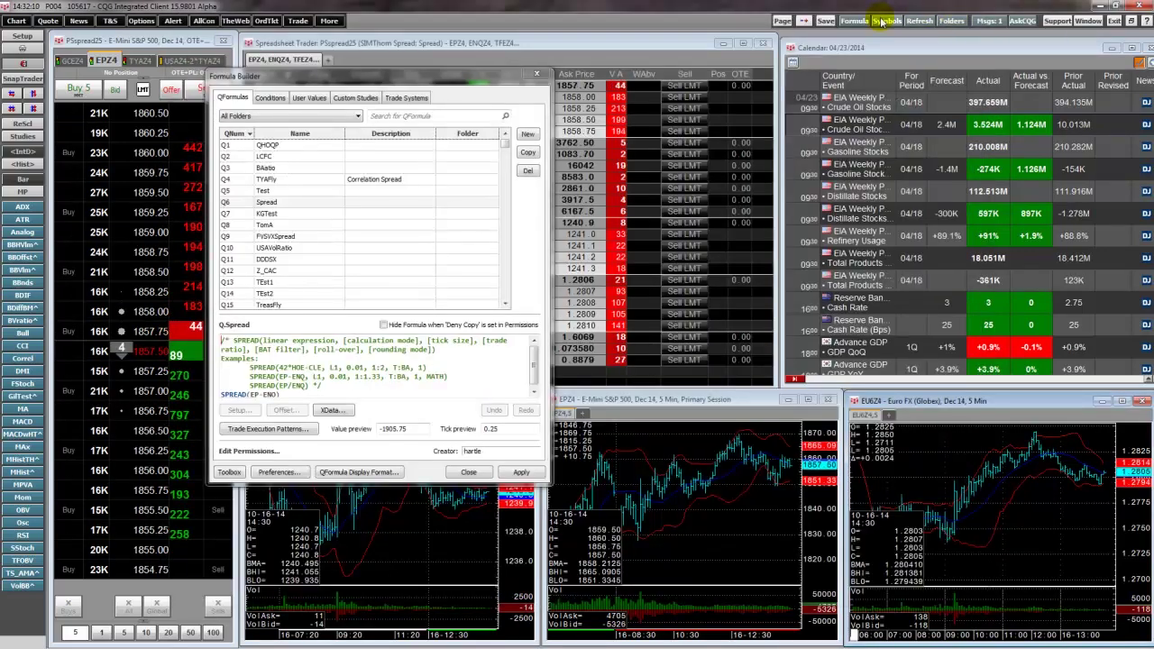